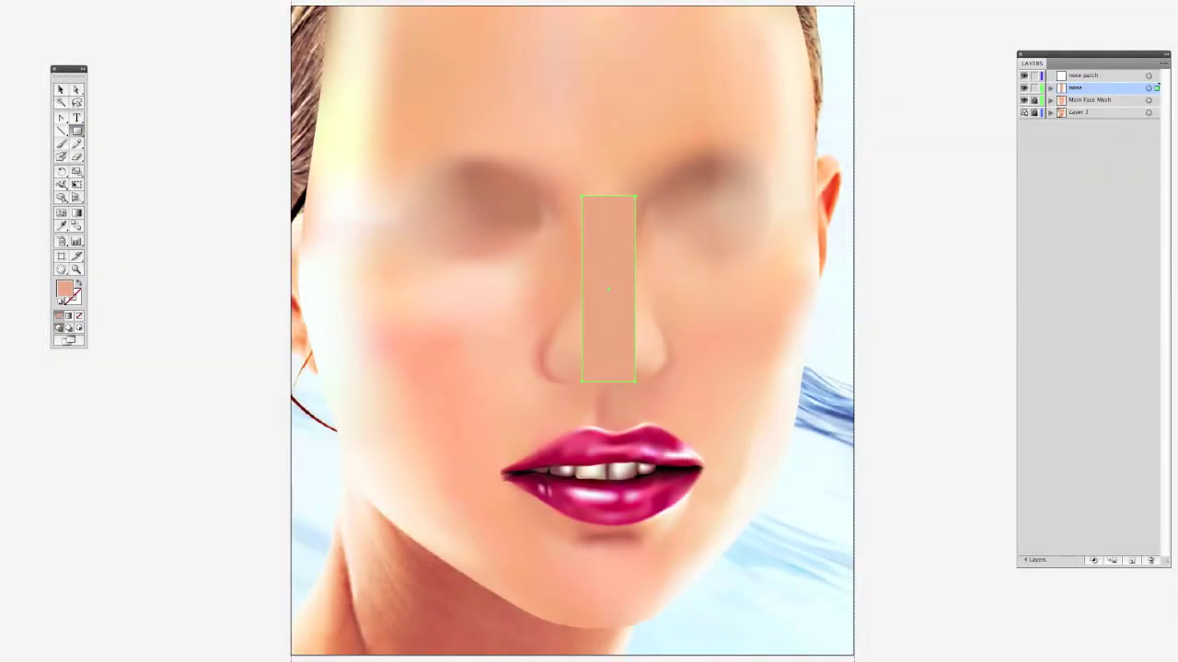
# Hide the Main Face Mesh layer and add a gradient mesh point at the centre of the nose rectangle
pyautogui.click(210, 0)
pyautogui.click(1025, 101)
pyautogui.click(76, 93)
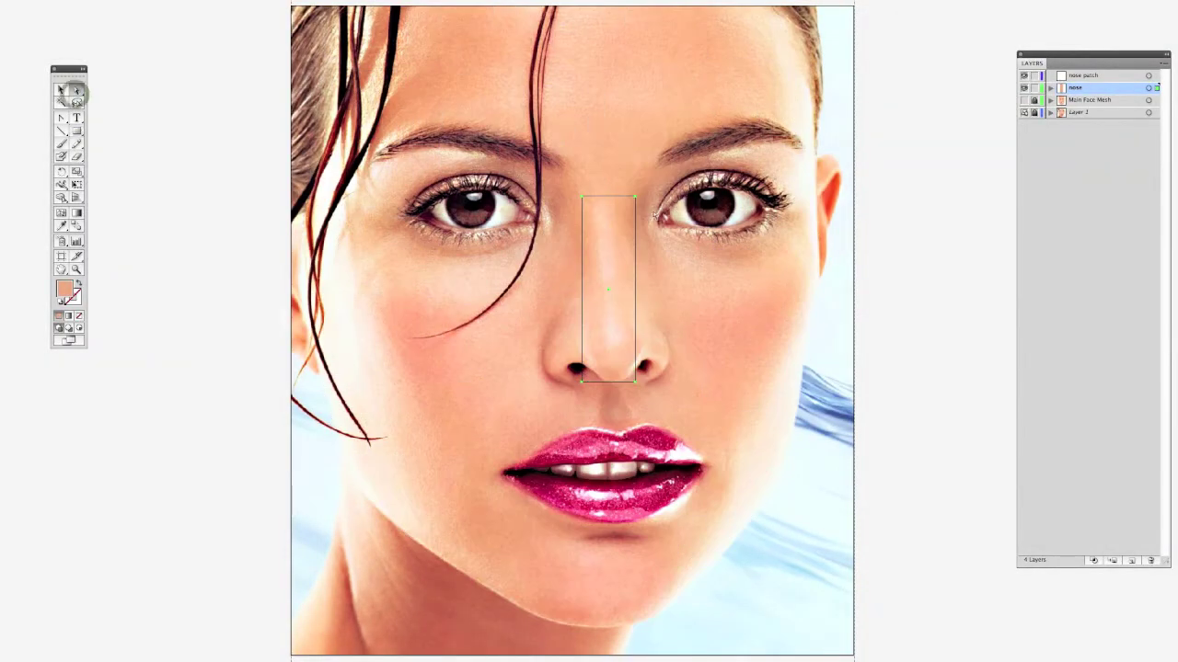
pyautogui.click(61, 212)
pyautogui.click(607, 290)
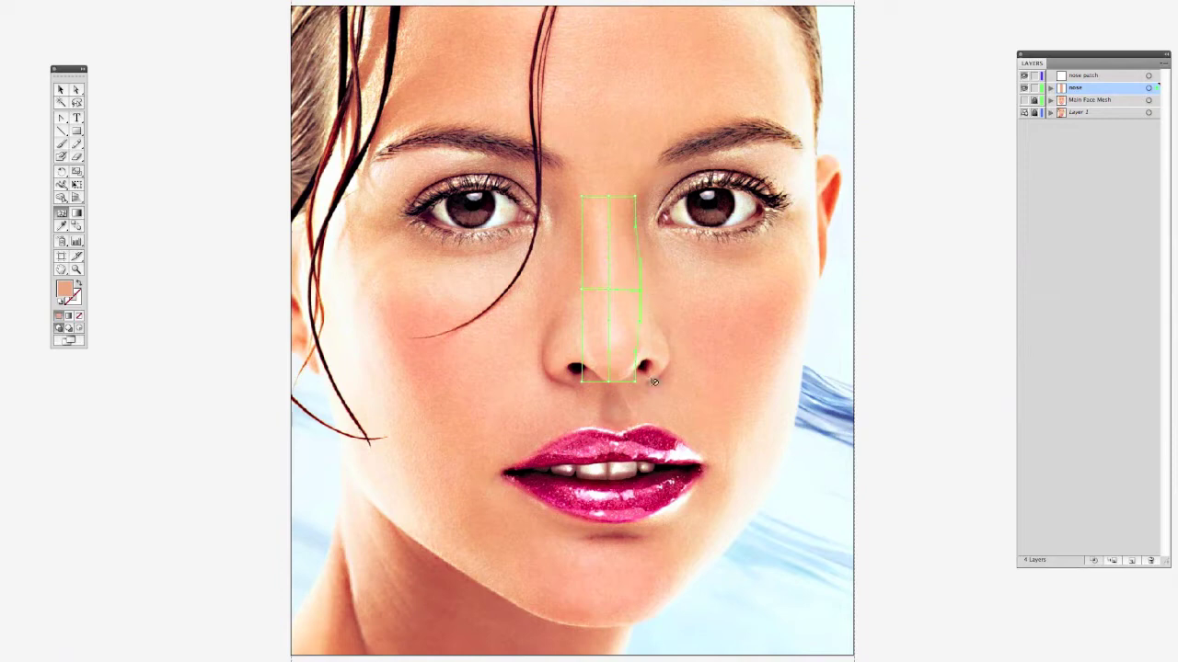
# Reshape the mesh's corner points, side points and handles to follow the nose outline in the photo
pyautogui.moveTo(635, 381); pyautogui.dragTo(651, 379)
pyautogui.moveTo(582, 294); pyautogui.dragTo(572, 294)
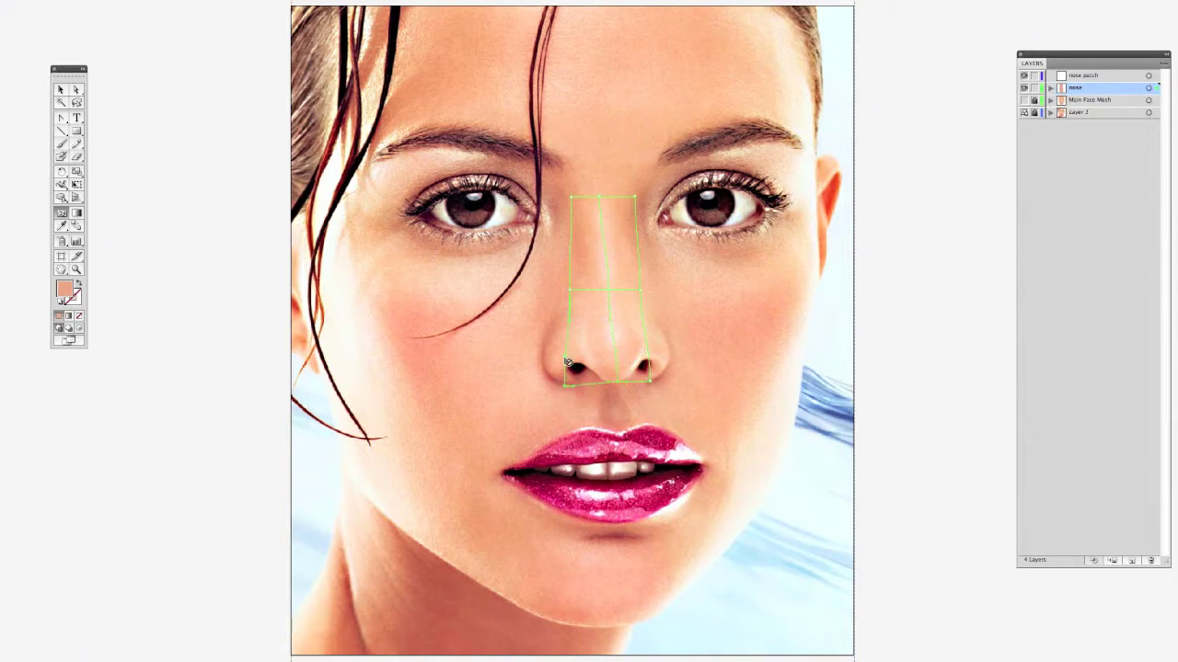
pyautogui.moveTo(565, 360); pyautogui.dragTo(524, 357)
pyautogui.hotkey('shift', 'c')
pyautogui.moveTo(568, 319); pyautogui.dragTo(563, 321)
pyautogui.moveTo(642, 326); pyautogui.dragTo(637, 258)
pyautogui.click(643, 289)
# Add mesh lines along the nose base and down the nose, aligning their points and handles with the photo
pyautogui.click(61, 212)
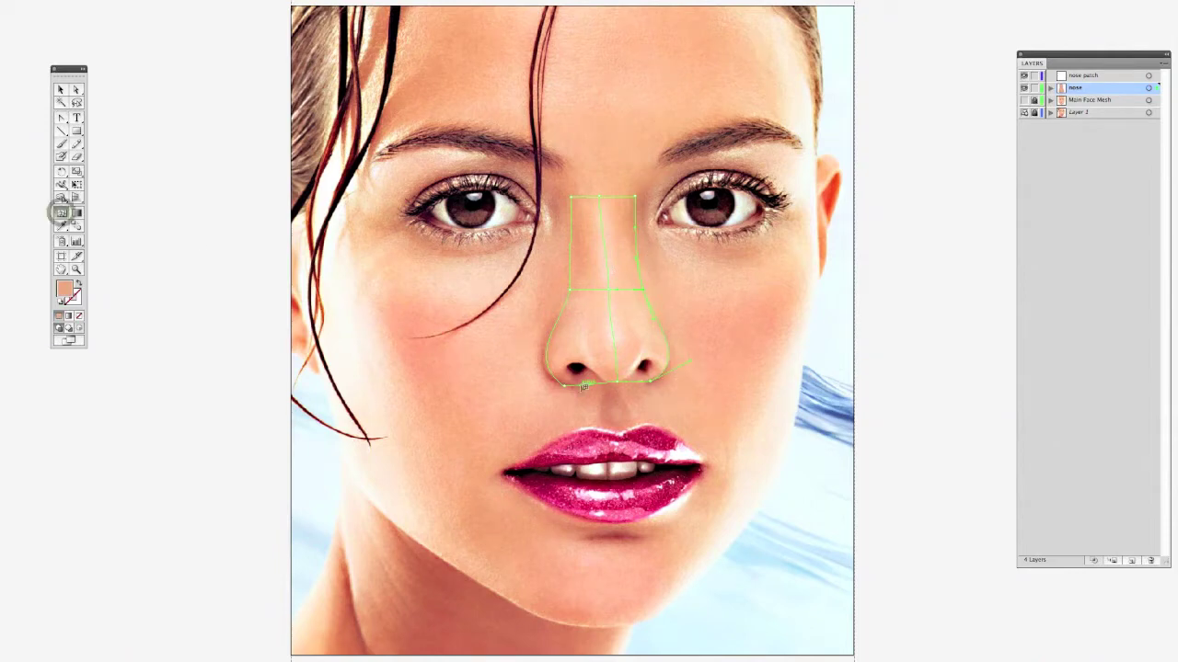
pyautogui.click(616, 384)
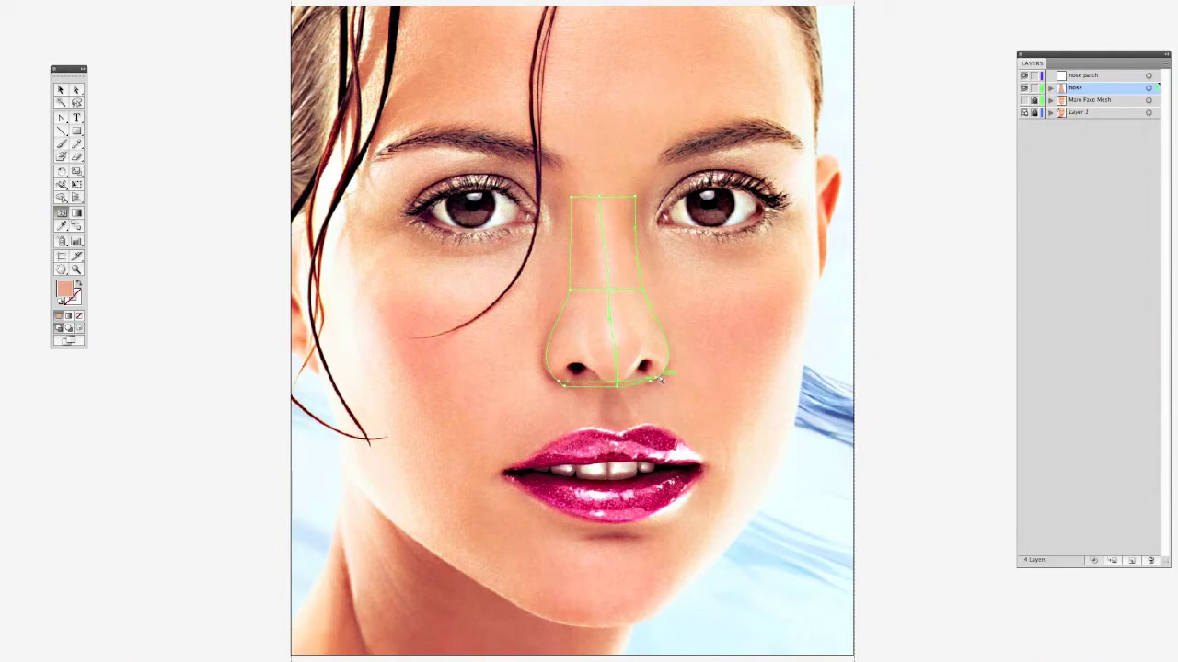
pyautogui.click(567, 383)
pyautogui.click(618, 383)
pyautogui.moveTo(596, 371); pyautogui.dragTo(599, 381)
pyautogui.moveTo(627, 373); pyautogui.dragTo(649, 350)
pyautogui.moveTo(611, 291); pyautogui.dragTo(626, 290)
pyautogui.moveTo(617, 200); pyautogui.dragTo(616, 197)
# Add more lengthwise mesh lines from the nose bridge to the nostrils and curve them along the nose's contours
pyautogui.click(625, 260)
pyautogui.click(632, 374)
pyautogui.click(586, 361)
pyautogui.click(637, 319)
pyautogui.moveTo(633, 290); pyautogui.dragTo(623, 266)
pyautogui.click(636, 311)
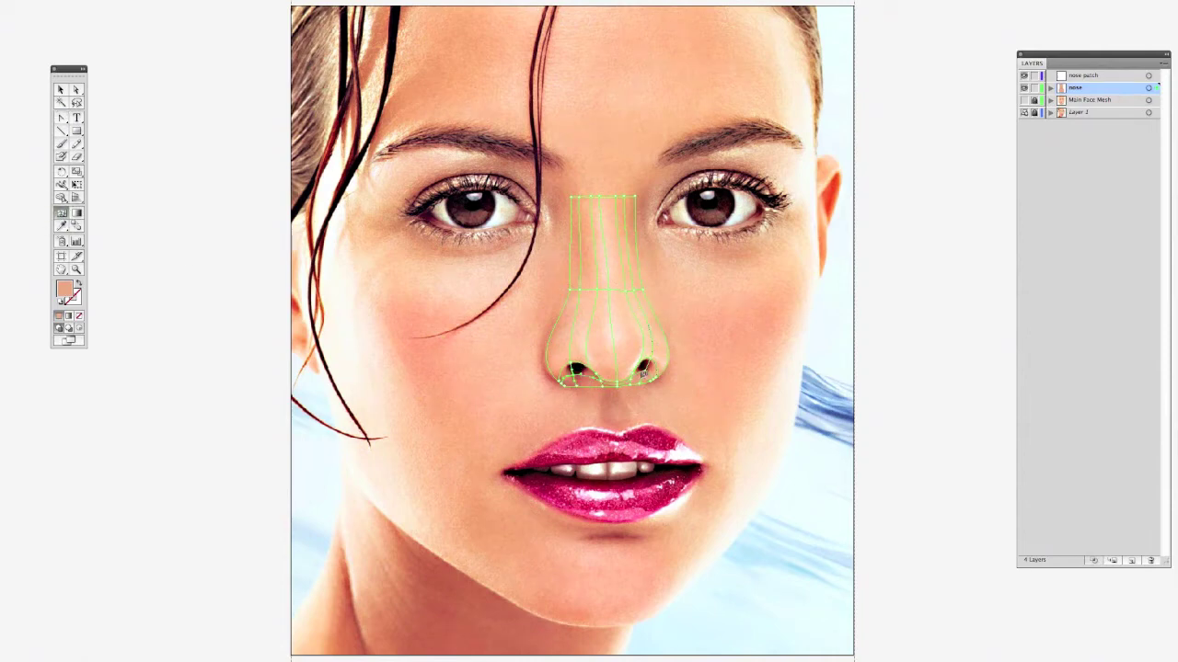
# Add further mesh points around the nostrils, tip and bridge to refine the nose grid
pyautogui.click(575, 371)
pyautogui.click(607, 308)
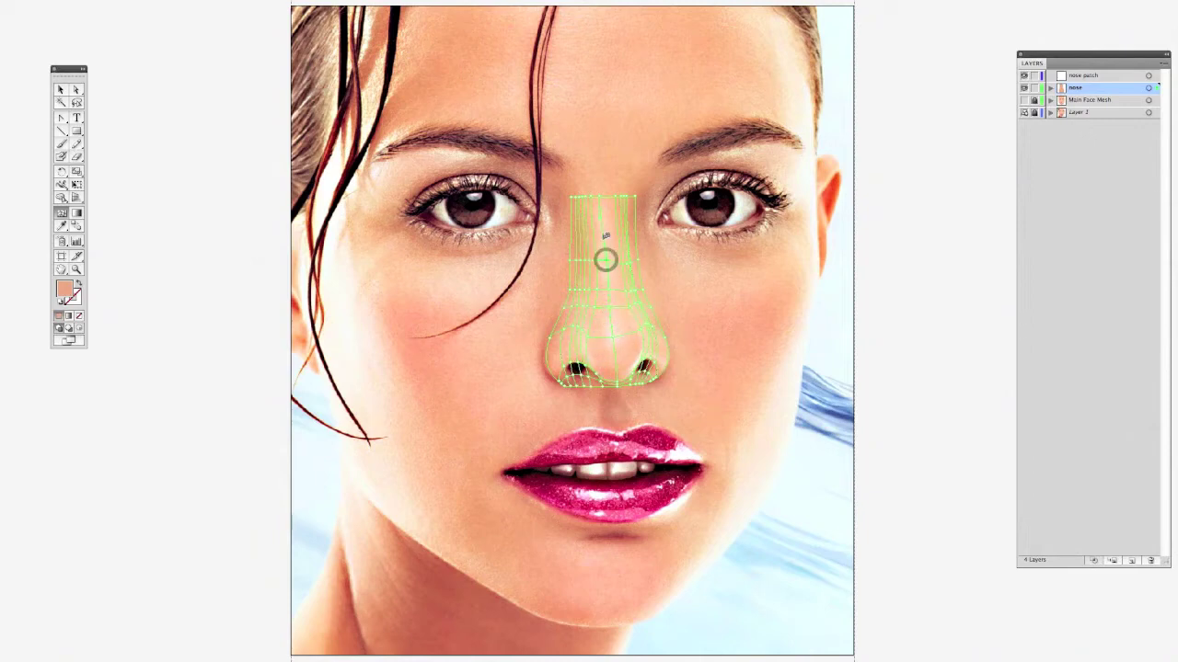
pyautogui.click(619, 370)
pyautogui.click(593, 337)
pyautogui.click(636, 362)
# Colour the mesh points along the top row of the nose bridge with tones sampled from the photo
pyautogui.hotkey('ctrl', '+')
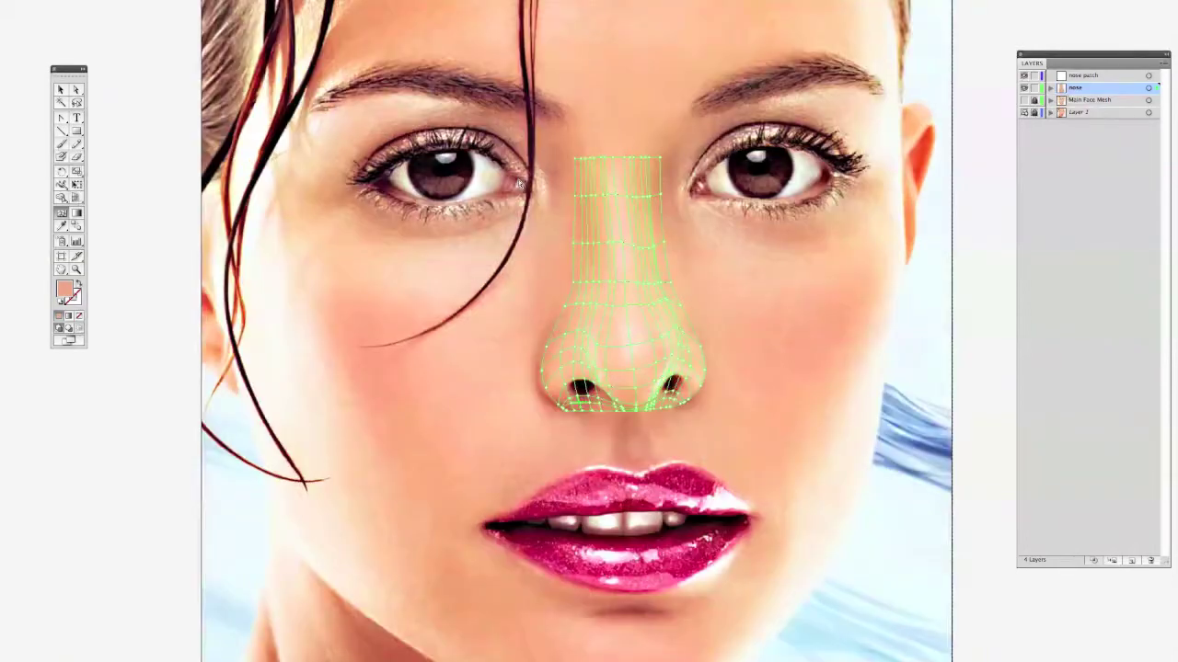
pyautogui.click(583, 83)
pyautogui.click(591, 81)
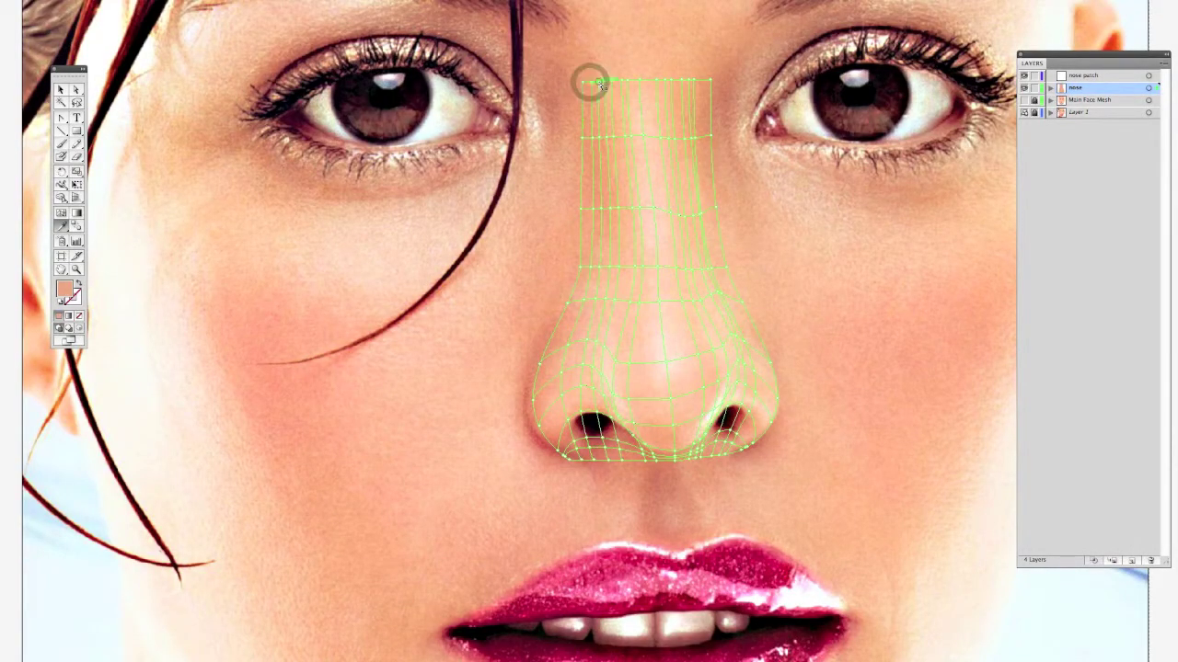
pyautogui.click(605, 81)
pyautogui.click(615, 80)
pyautogui.click(620, 81)
pyautogui.click(639, 80)
pyautogui.keyDown('super'); pyautogui.click(662, 80); pyautogui.keyUp('super')
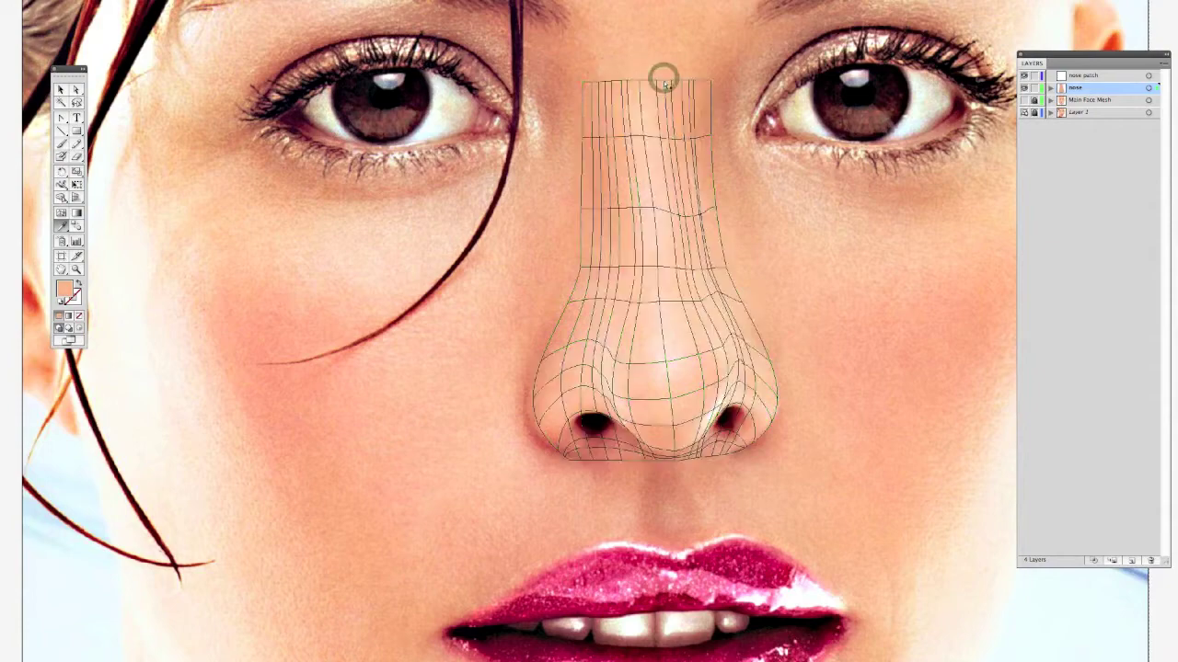
pyautogui.click(662, 81)
pyautogui.keyDown('super'); pyautogui.click(672, 80); pyautogui.keyUp('super')
pyautogui.keyDown('super'); pyautogui.click(689, 81); pyautogui.keyUp('super')
pyautogui.moveTo(689, 81); pyautogui.dragTo(710, 79)
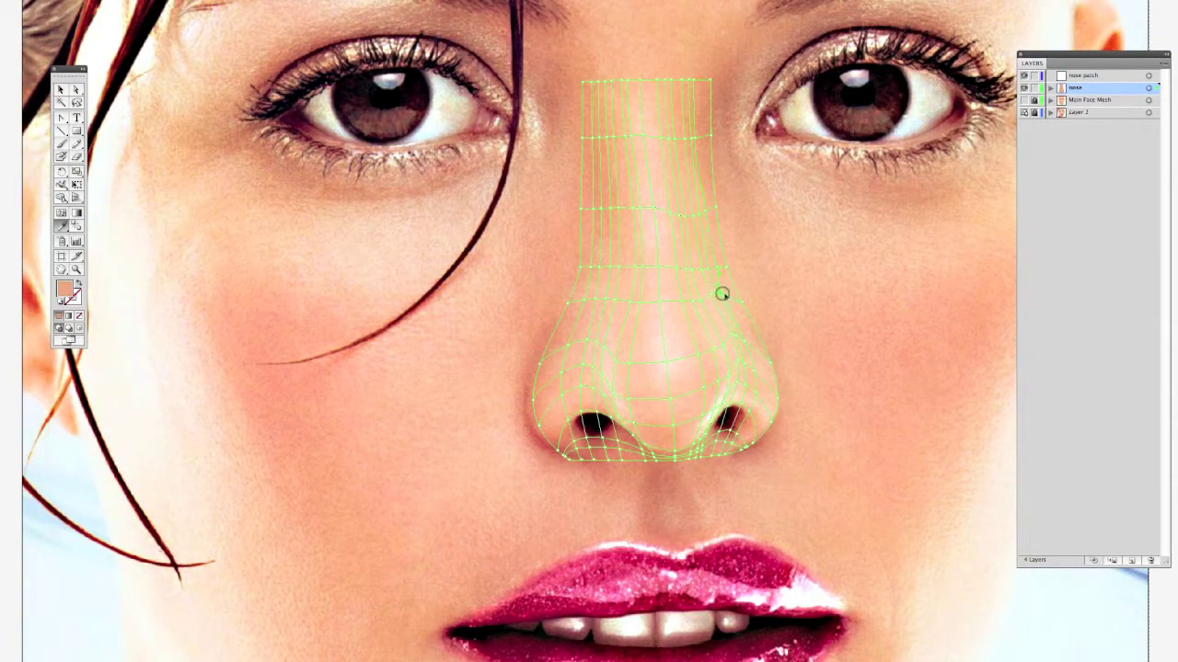
# Colour the mesh points of the second row from the top with skin tones sampled from the photo
pyautogui.moveTo(698, 138); pyautogui.dragTo(593, 138)
pyautogui.keyDown('super'); pyautogui.click(710, 135); pyautogui.keyUp('super')
pyautogui.click(709, 135)
pyautogui.keyDown('super'); pyautogui.click(691, 138); pyautogui.keyUp('super')
pyautogui.keyDown('super'); pyautogui.click(591, 138); pyautogui.keyUp('super')
pyautogui.keyDown('super'); pyautogui.click(583, 138); pyautogui.keyUp('super')
# Colour the mesh points of the third and fourth rows on the bridge with sampled photo tones
pyautogui.keyDown('super'); pyautogui.click(582, 209); pyautogui.keyUp('super')
pyautogui.keyDown('super'); pyautogui.click(591, 209); pyautogui.keyUp('super')
pyautogui.keyDown('super'); pyautogui.click(600, 209); pyautogui.keyUp('super')
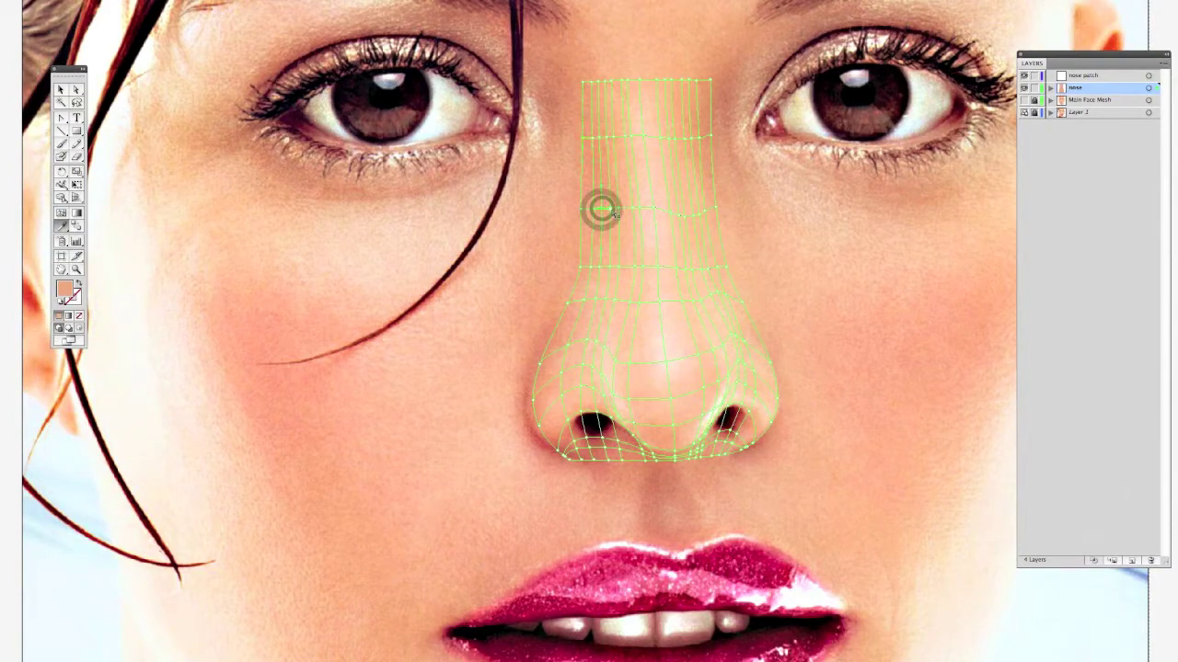
pyautogui.keyDown('super'); pyautogui.click(610, 209); pyautogui.keyUp('super')
pyautogui.keyDown('super'); pyautogui.click(619, 208); pyautogui.keyUp('super')
pyautogui.moveTo(633, 212); pyautogui.dragTo(712, 213)
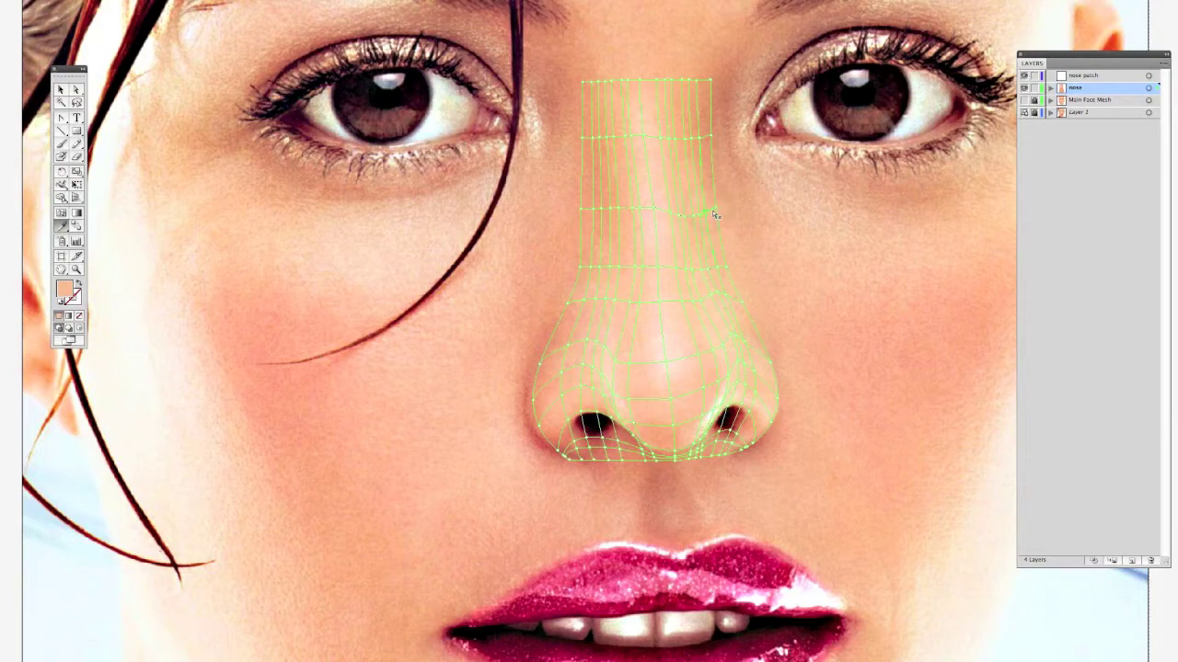
pyautogui.moveTo(726, 266); pyautogui.dragTo(598, 267)
pyautogui.click(581, 267)
# Colour the fifth row of mesh points, just above the nose wings, with tones sampled from the photo
pyautogui.click(567, 303)
pyautogui.click(583, 300)
pyautogui.click(594, 299)
pyautogui.click(605, 299)
pyautogui.click(615, 299)
pyautogui.click(628, 301)
pyautogui.click(639, 302)
pyautogui.click(660, 302)
pyautogui.click(681, 301)
pyautogui.click(693, 302)
pyautogui.click(701, 301)
pyautogui.click(718, 294)
pyautogui.click(724, 294)
pyautogui.click(741, 302)
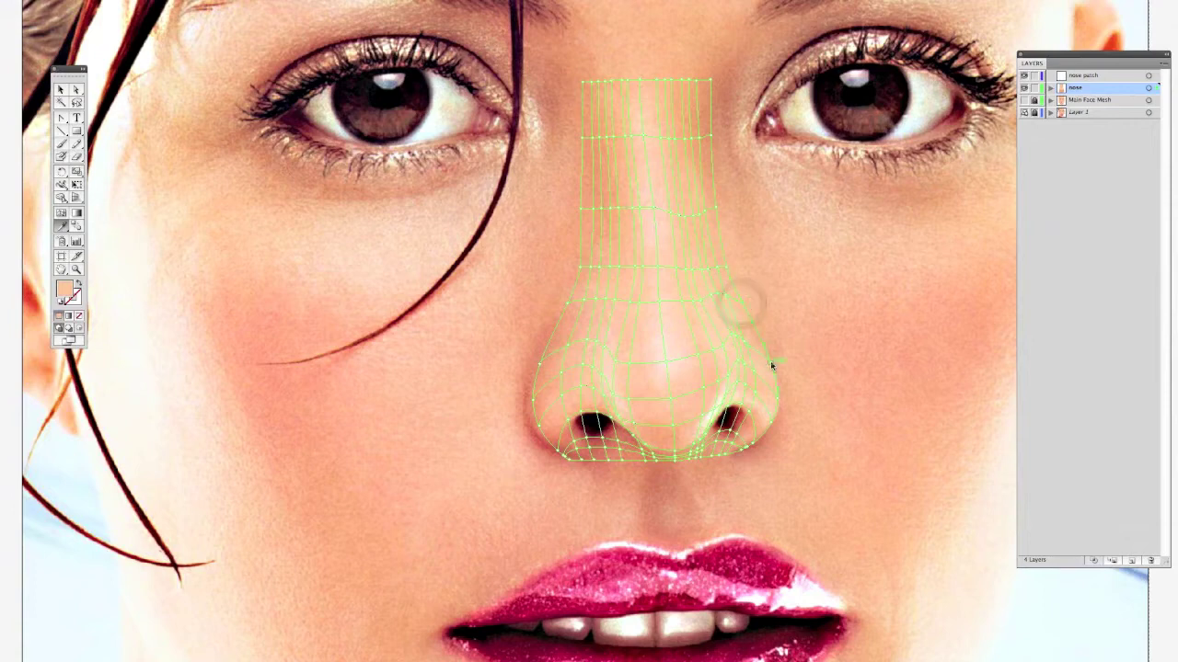
# Colour the row of mesh points running over the nose tip and the tops of both wings with sampled tones
pyautogui.click(742, 342)
pyautogui.click(730, 334)
pyautogui.click(709, 354)
pyautogui.click(697, 355)
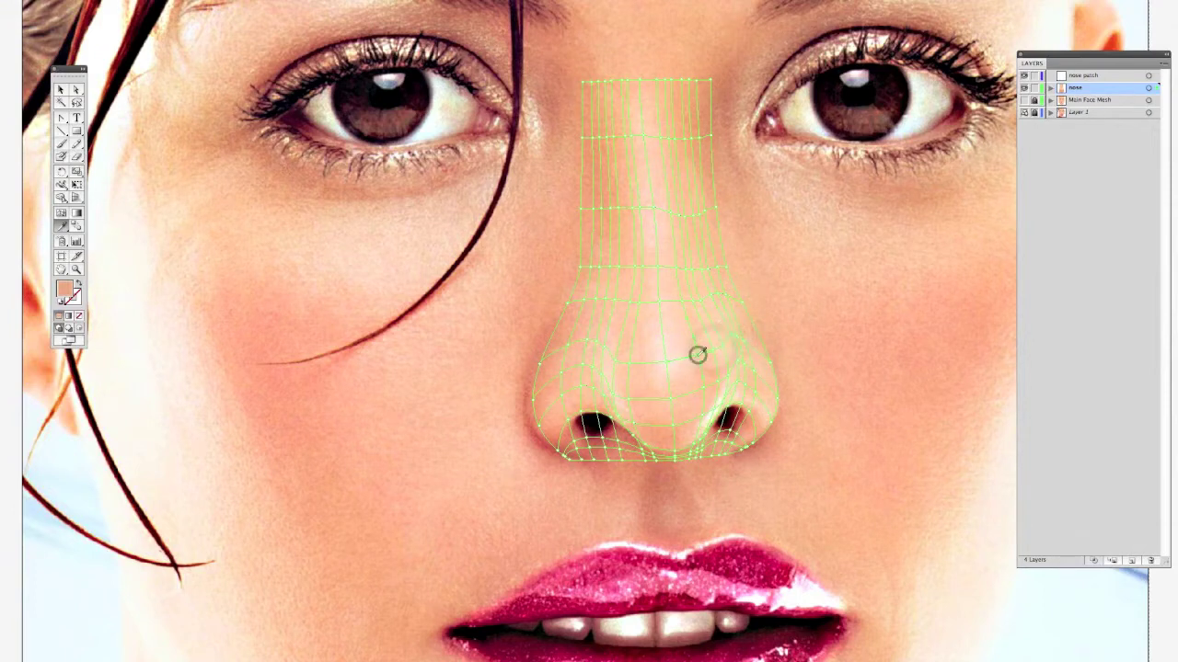
pyautogui.click(665, 363)
pyautogui.click(629, 363)
pyautogui.click(615, 362)
pyautogui.click(605, 346)
pyautogui.click(595, 342)
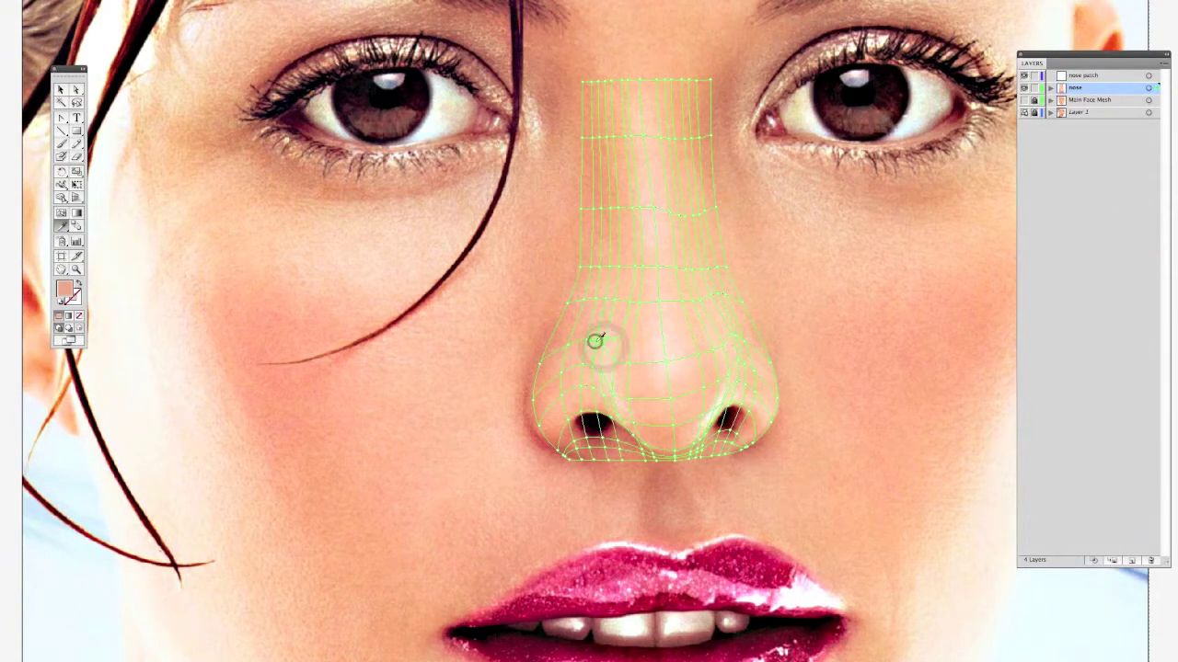
pyautogui.click(587, 339)
pyautogui.click(568, 346)
pyautogui.click(540, 365)
# Colour the mesh row crossing the middle of both nose wings and the tip with sampled photo tones
pyautogui.click(533, 398)
pyautogui.click(533, 400)
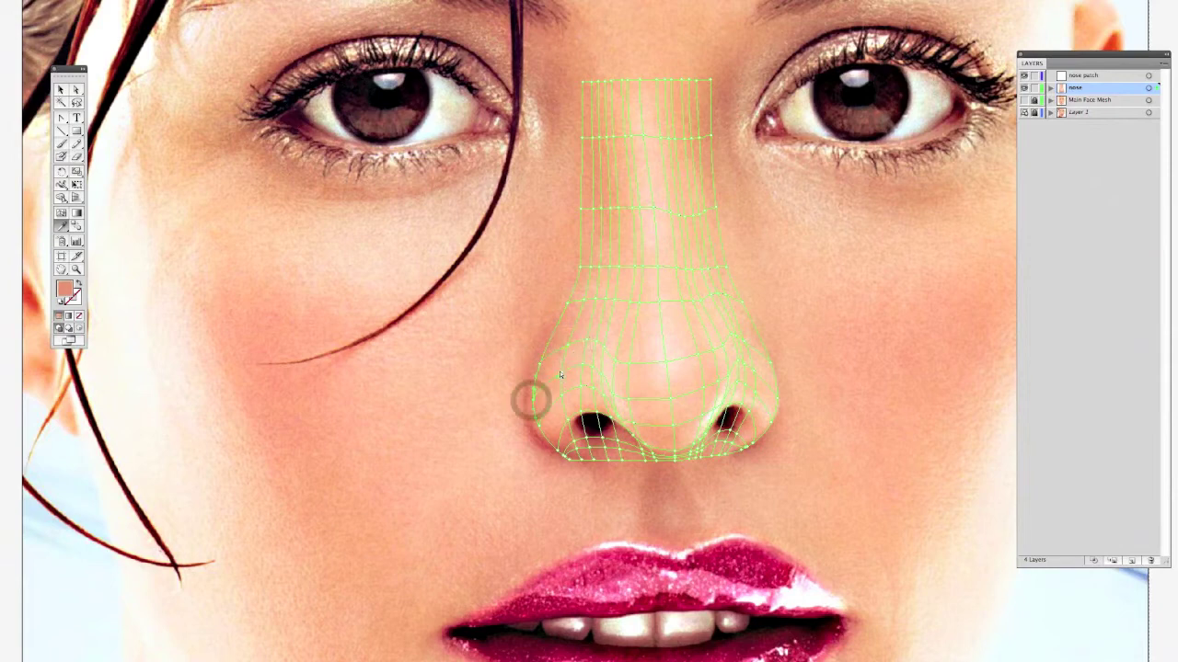
pyautogui.click(563, 371)
pyautogui.click(582, 364)
pyautogui.click(594, 368)
pyautogui.moveTo(594, 368)
pyautogui.mouseDown()
pyautogui.moveTo(610, 395)
pyautogui.moveTo(668, 399)
pyautogui.moveTo(727, 375)
pyautogui.mouseUp()
pyautogui.click(743, 365)
pyautogui.click(752, 370)
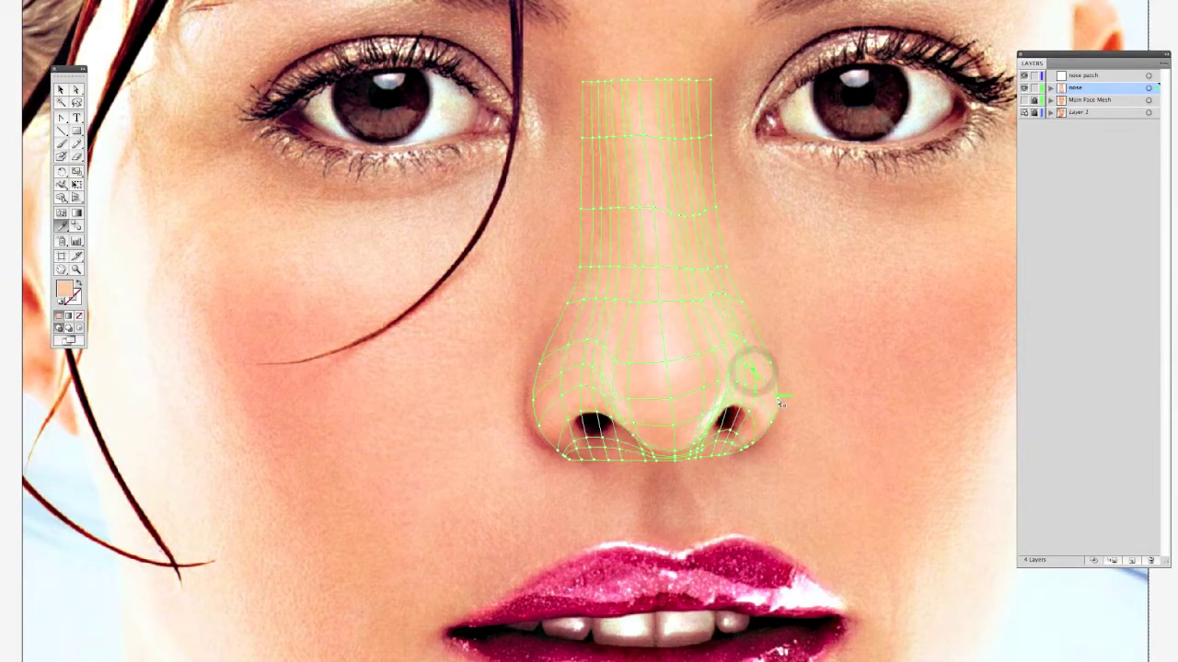
pyautogui.click(776, 400)
# Colour the mesh points from the right wing's outer edge around the nostril to beneath the nose tip
pyautogui.click(770, 420)
pyautogui.click(755, 396)
pyautogui.click(744, 387)
pyautogui.click(739, 378)
pyautogui.click(735, 383)
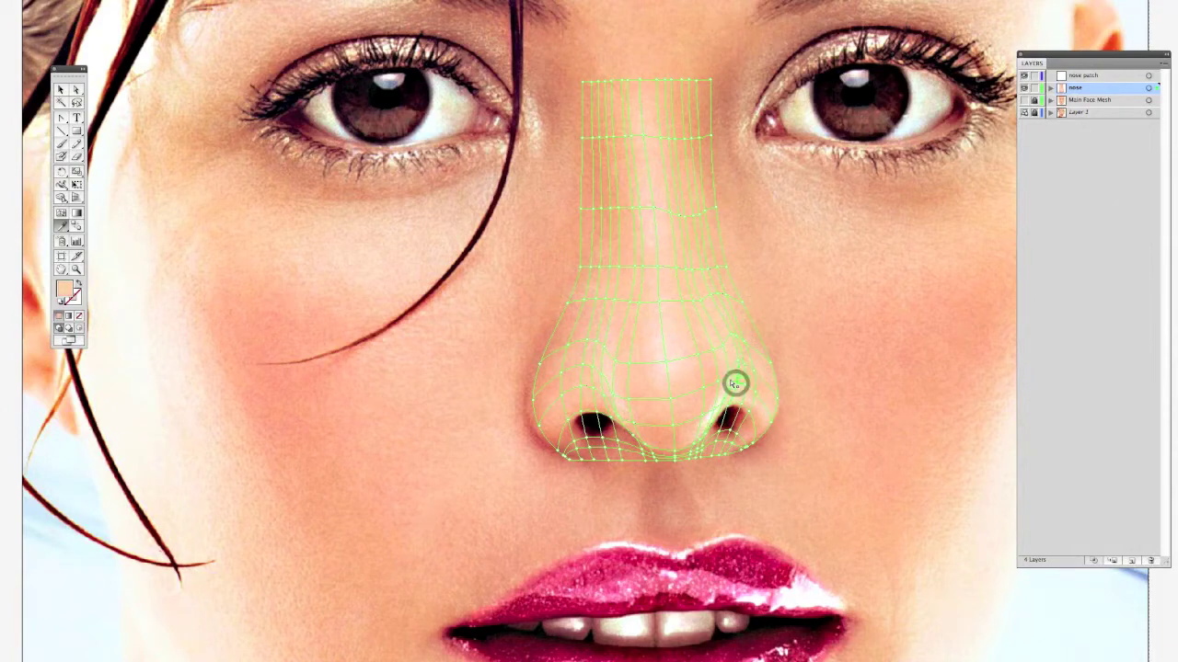
pyautogui.click(719, 403)
pyautogui.click(712, 409)
pyautogui.moveTo(713, 409)
pyautogui.mouseDown()
pyautogui.moveTo(673, 420)
pyautogui.moveTo(618, 413)
pyautogui.moveTo(592, 389)
pyautogui.moveTo(558, 394)
pyautogui.moveTo(547, 433)
pyautogui.moveTo(563, 414)
pyautogui.moveTo(605, 413)
pyautogui.moveTo(644, 447)
pyautogui.moveTo(672, 451)
pyautogui.mouseUp()
# Colour the mesh points around the right nostril's inner, upper and lower edges with tones sampled from the photo
pyautogui.keyDown('super'); pyautogui.click(694, 441); pyautogui.keyUp('super')
pyautogui.click(694, 443)
pyautogui.keyDown('super'); pyautogui.click(697, 440); pyautogui.keyUp('super')
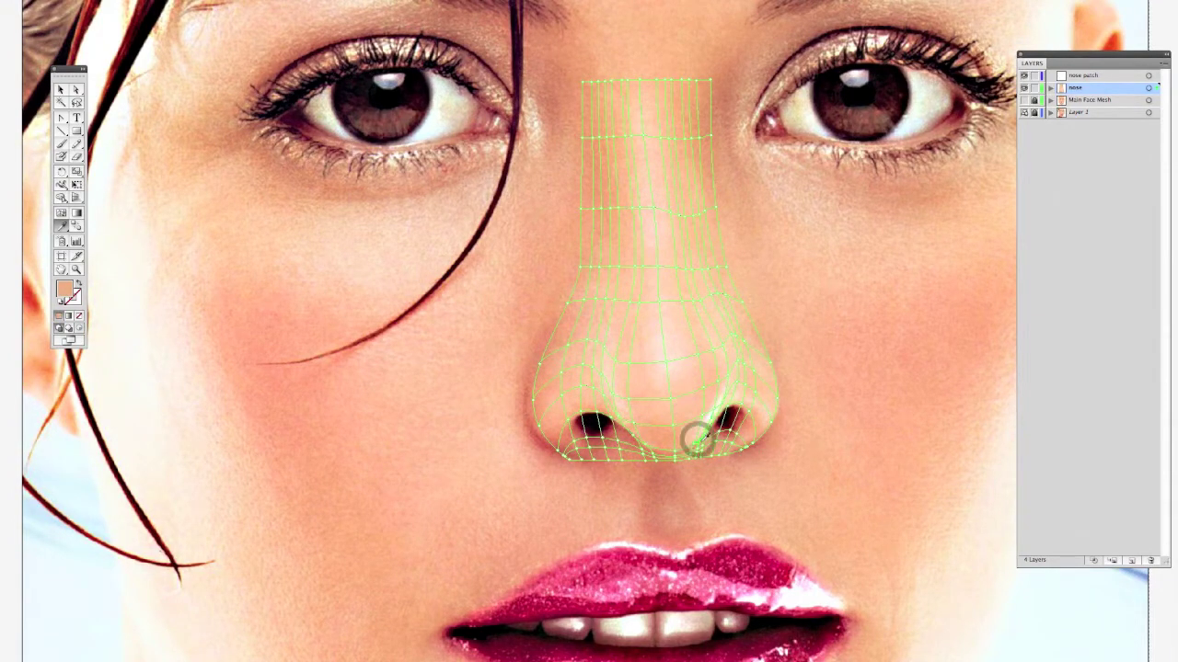
pyautogui.click(706, 434)
pyautogui.click(726, 405)
pyautogui.click(730, 406)
pyautogui.keyDown('super'); pyautogui.click(742, 404); pyautogui.keyUp('super')
pyautogui.click(742, 406)
pyautogui.keyDown('super'); pyautogui.click(754, 444); pyautogui.keyUp('super')
pyautogui.click(753, 444)
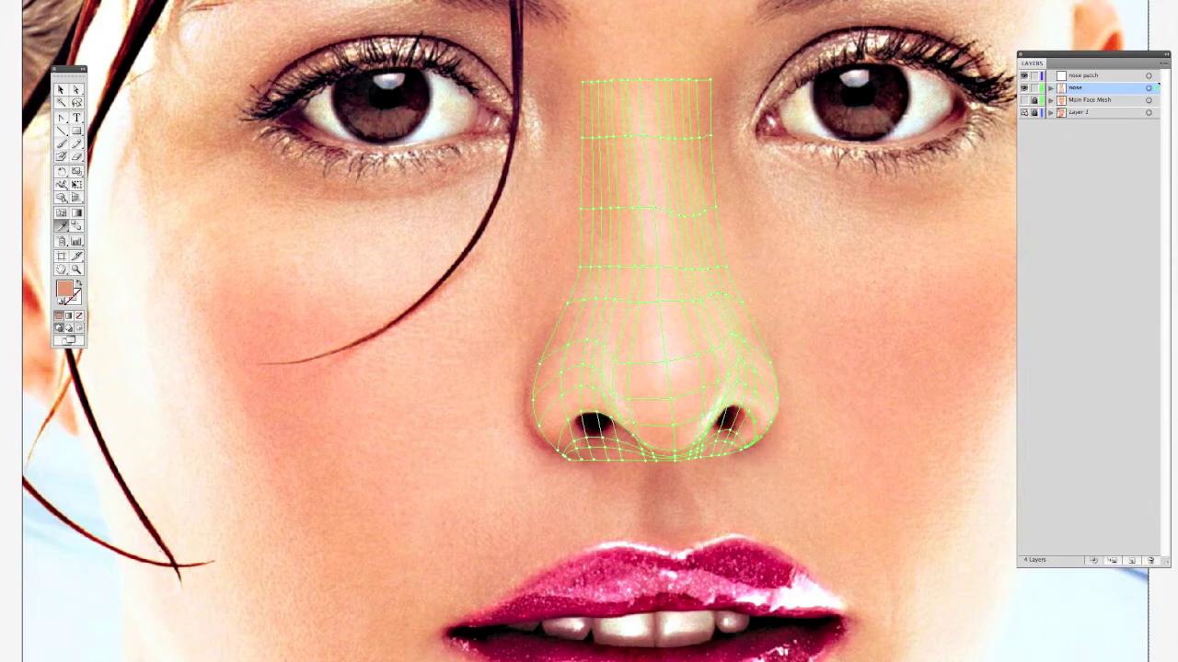
# Sample the photo's skin tone for the mesh point near the middle of the top row
pyautogui.press('super+y')
pyautogui.keyDown('super'); pyautogui.click(865, 328); pyautogui.keyUp('super')
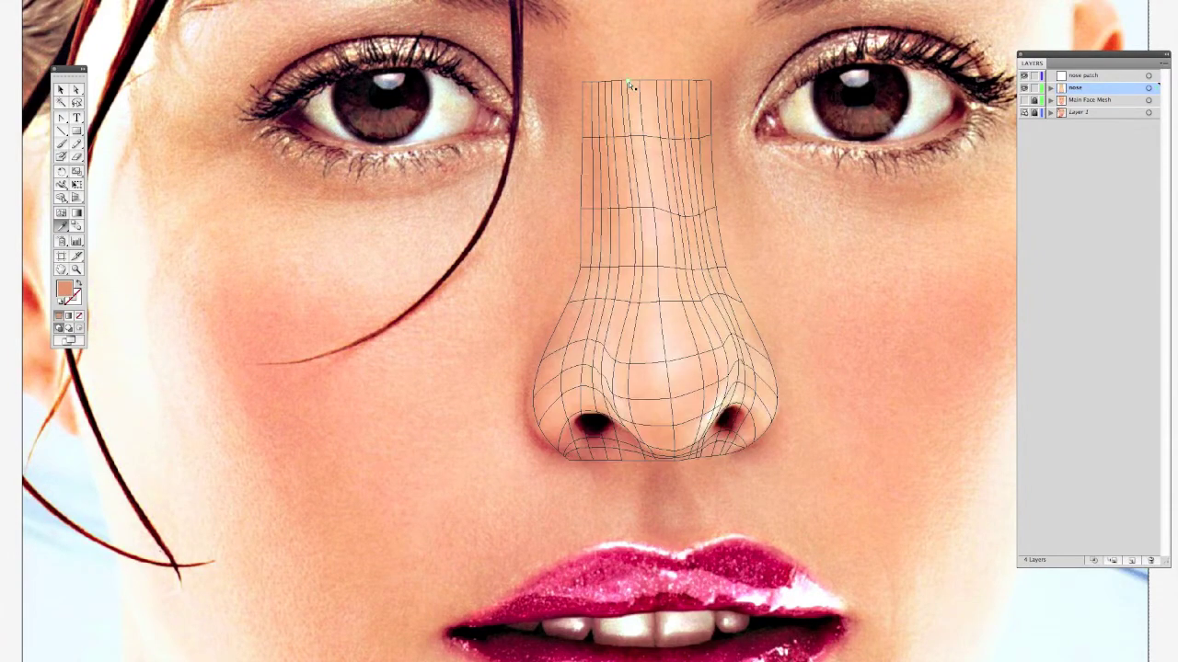
pyautogui.click(623, 82)
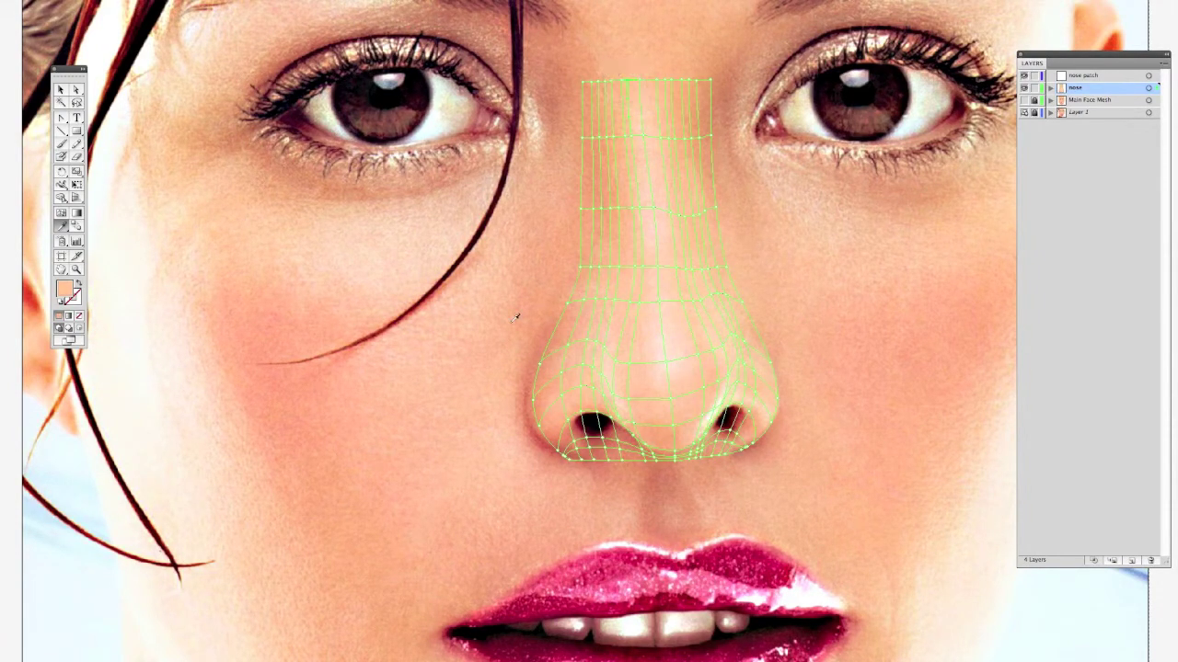
# Recolour the mesh points around the left nostril with tones sampled from the photo
pyautogui.press('super+=')
pyautogui.scroll(1, 473, 550)
pyautogui.keyDown('super'); pyautogui.click(607, 497); pyautogui.keyUp('super')
pyautogui.click(608, 498)
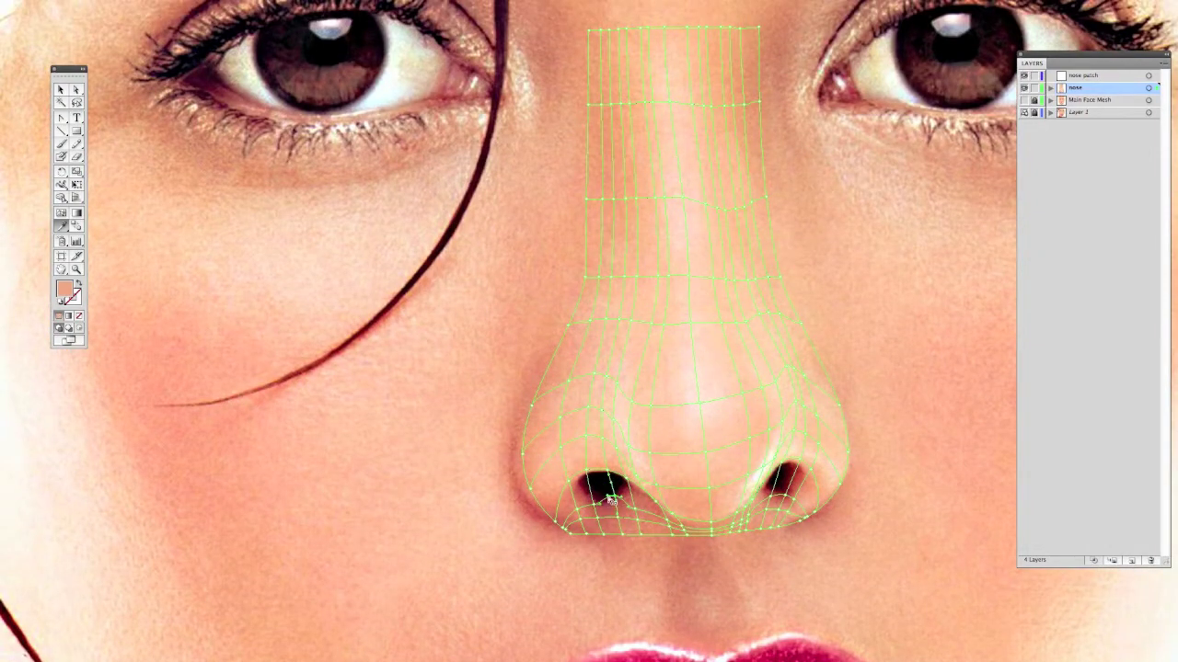
pyautogui.click(607, 464)
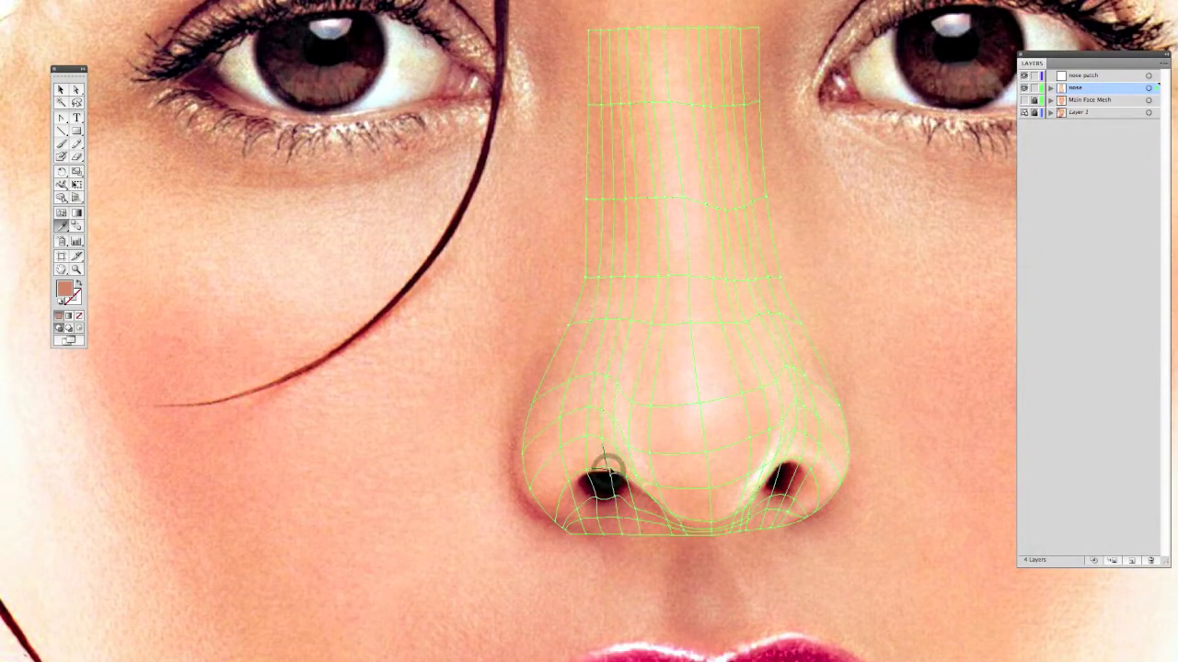
pyautogui.click(565, 481)
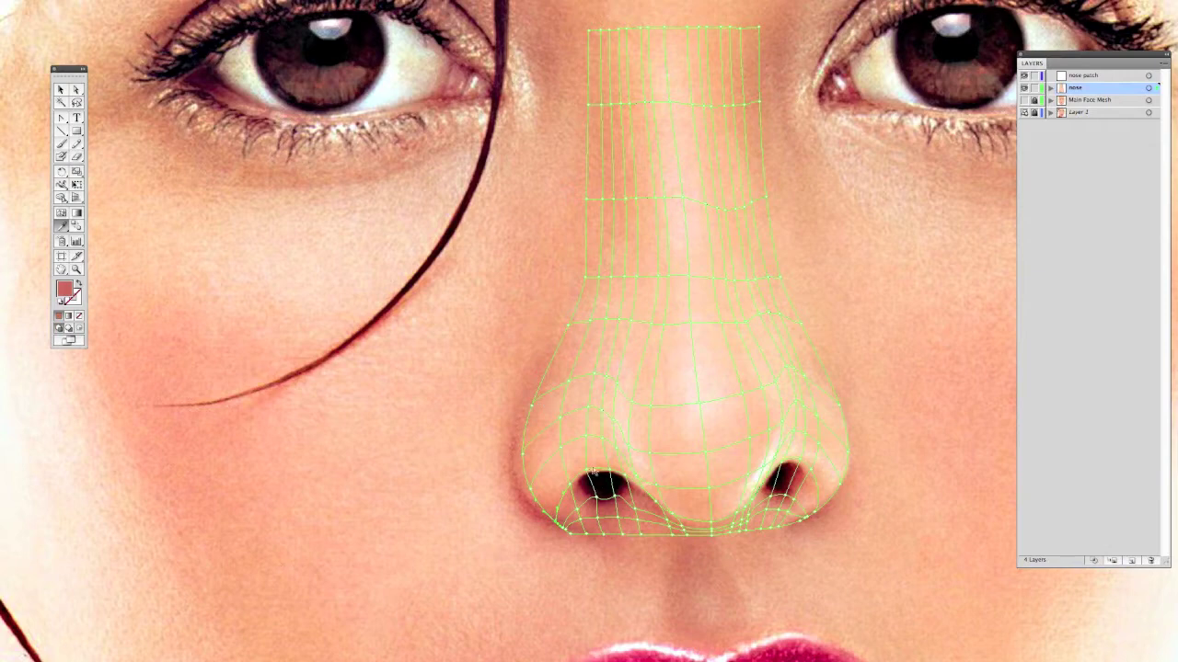
pyautogui.click(576, 511)
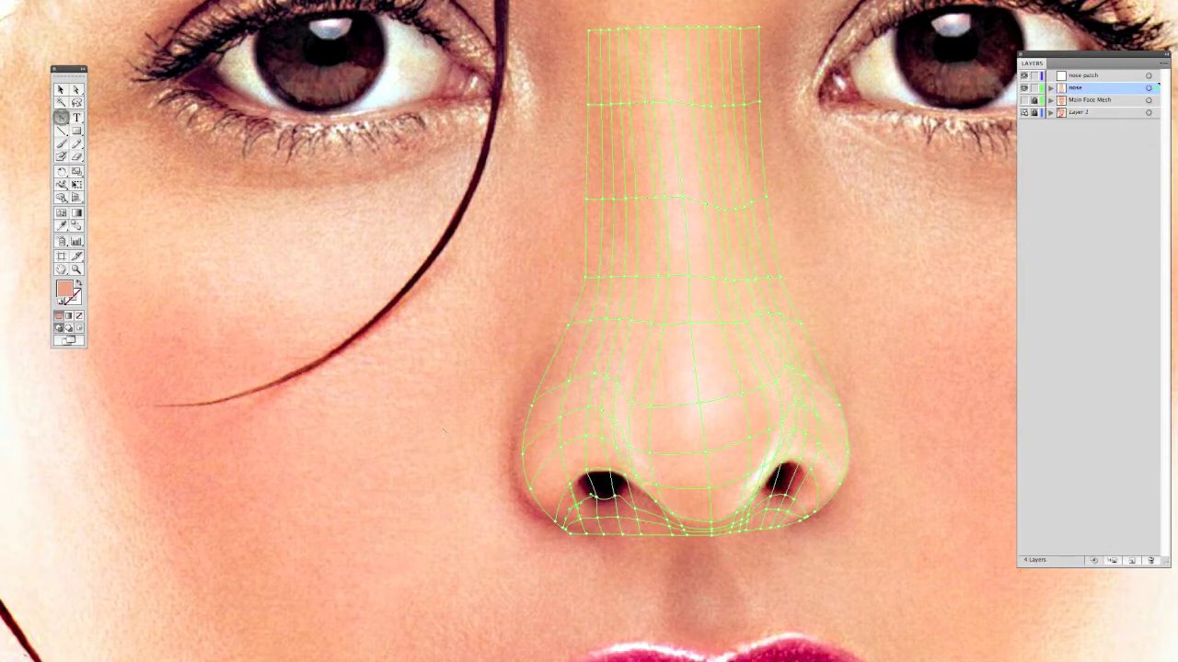
# Adjust the mesh points and handles below the left nostril to fit its lower edge
pyautogui.moveTo(592, 495); pyautogui.dragTo(588, 505)
pyautogui.click(616, 498)
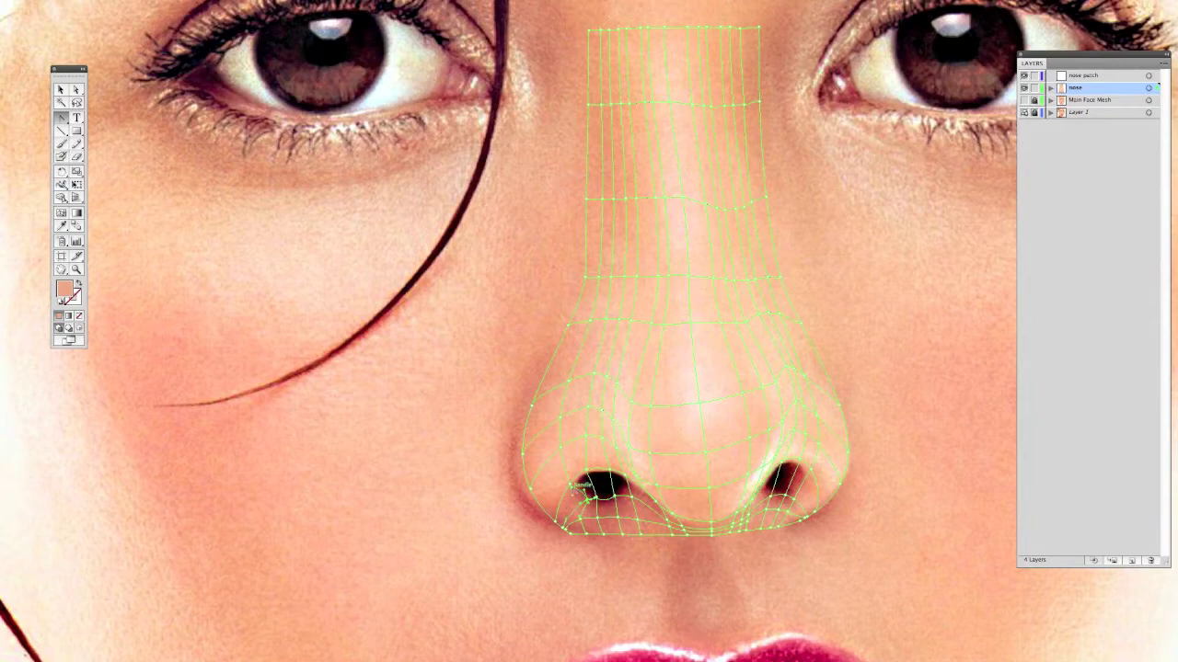
pyautogui.moveTo(564, 529); pyautogui.dragTo(566, 529)
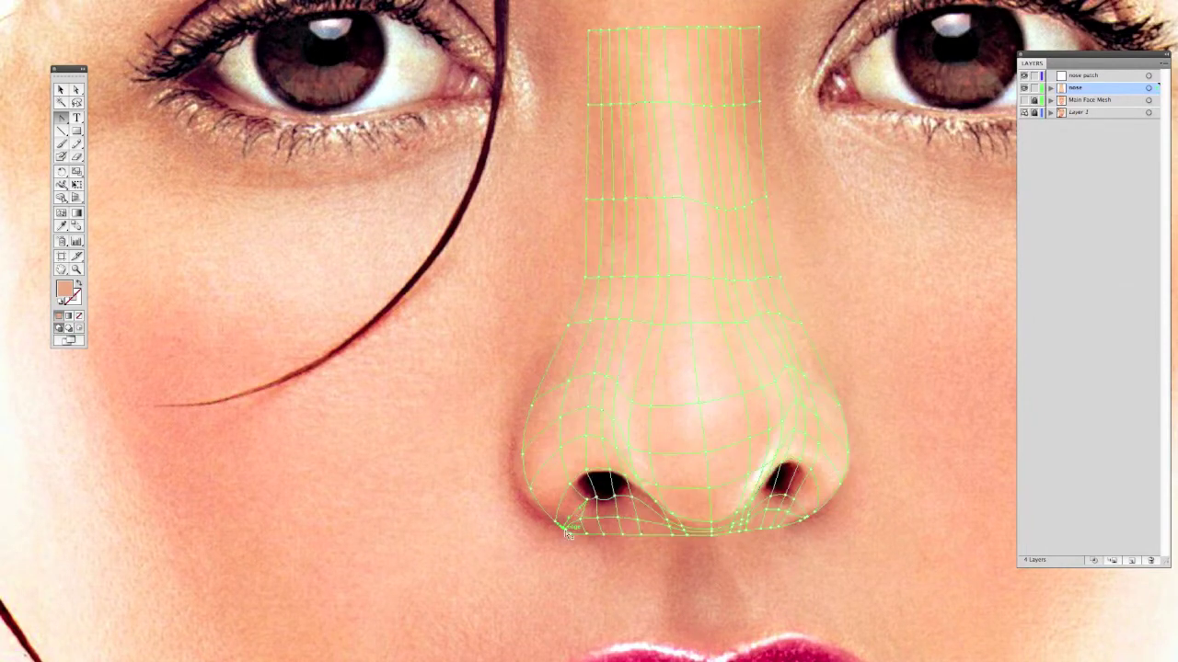
# Adjust the mesh points and handles around the right nostril to follow its rim
pyautogui.click(764, 501)
pyautogui.moveTo(763, 501); pyautogui.dragTo(760, 486)
pyautogui.click(798, 462)
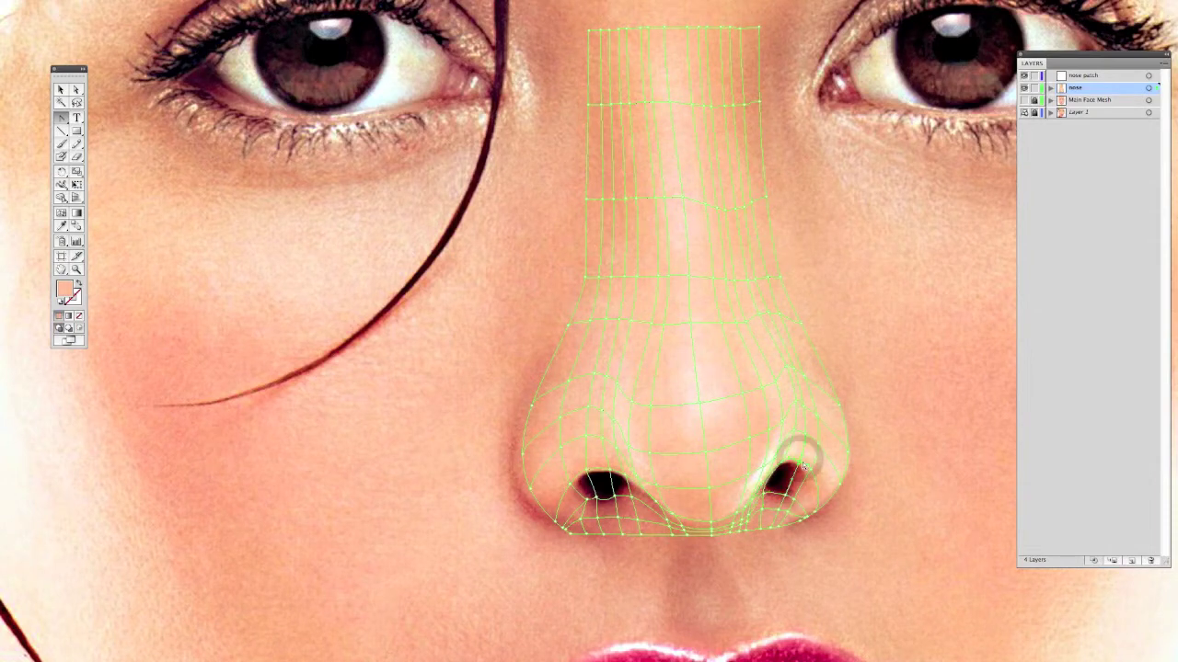
pyautogui.click(763, 509)
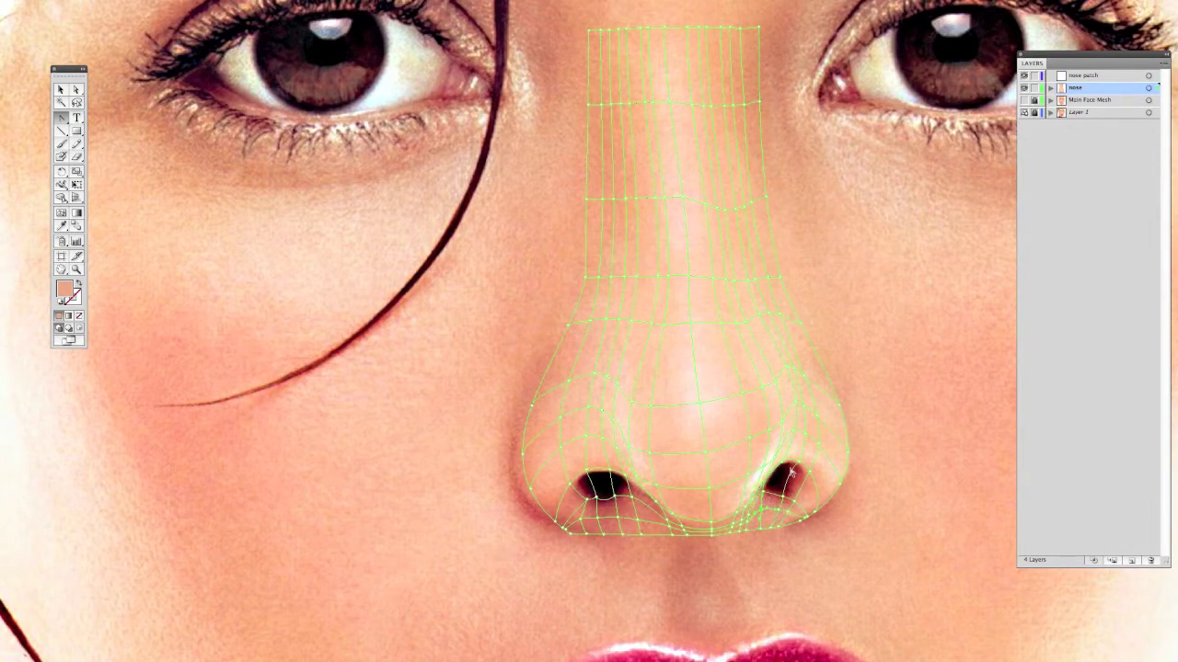
pyautogui.click(756, 481)
pyautogui.click(790, 466)
pyautogui.click(807, 473)
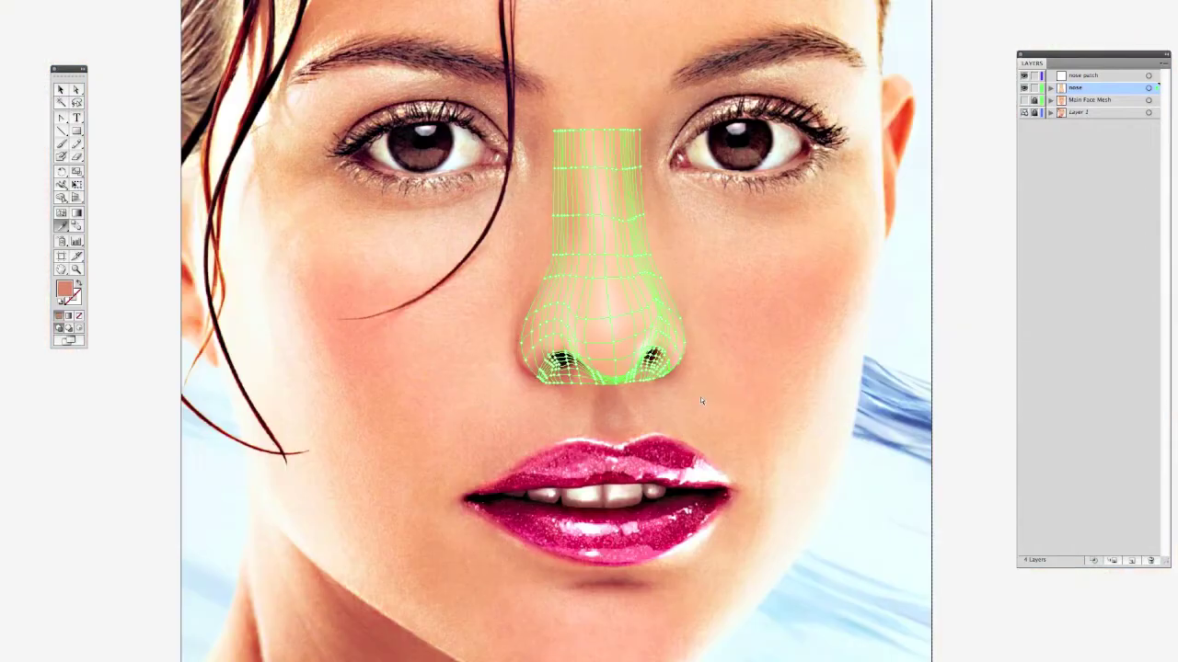
# Recolour mesh points on the upper nose bridge with skin tones sampled from the photo
pyautogui.keyDown('super'); pyautogui.click(703, 396); pyautogui.keyUp('super')
pyautogui.keyDown('super'); pyautogui.click(613, 129); pyautogui.keyUp('super')
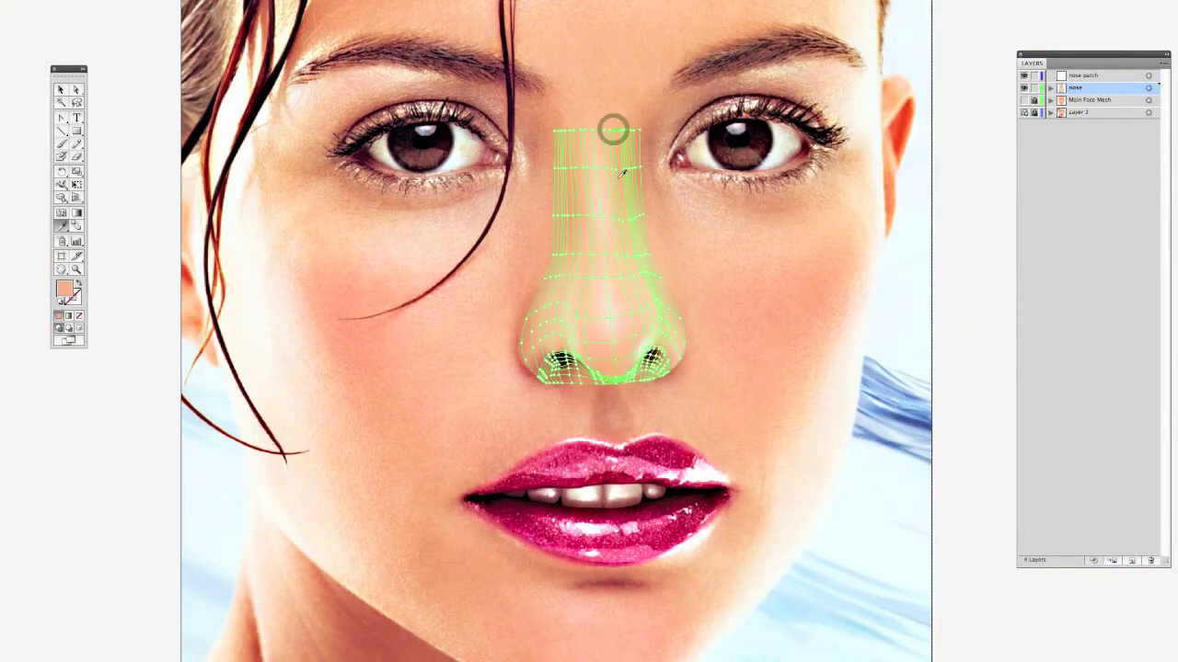
pyautogui.click(617, 170)
pyautogui.keyDown('super'); pyautogui.click(682, 215); pyautogui.keyUp('super')
pyautogui.keyDown('super'); pyautogui.click(609, 178); pyautogui.keyUp('super')
pyautogui.keyDown('super'); pyautogui.click(695, 226); pyautogui.keyUp('super')
pyautogui.keyDown('super'); pyautogui.click(625, 175); pyautogui.keyUp('super')
pyautogui.keyDown('super'); pyautogui.click(677, 201); pyautogui.keyUp('super')
# Draw the nose patch outline with the Pen tool from the upper bridge down the right side, around the base and up past the left nostril
pyautogui.moveTo(62, 117); pyautogui.dragTo(103, 119)
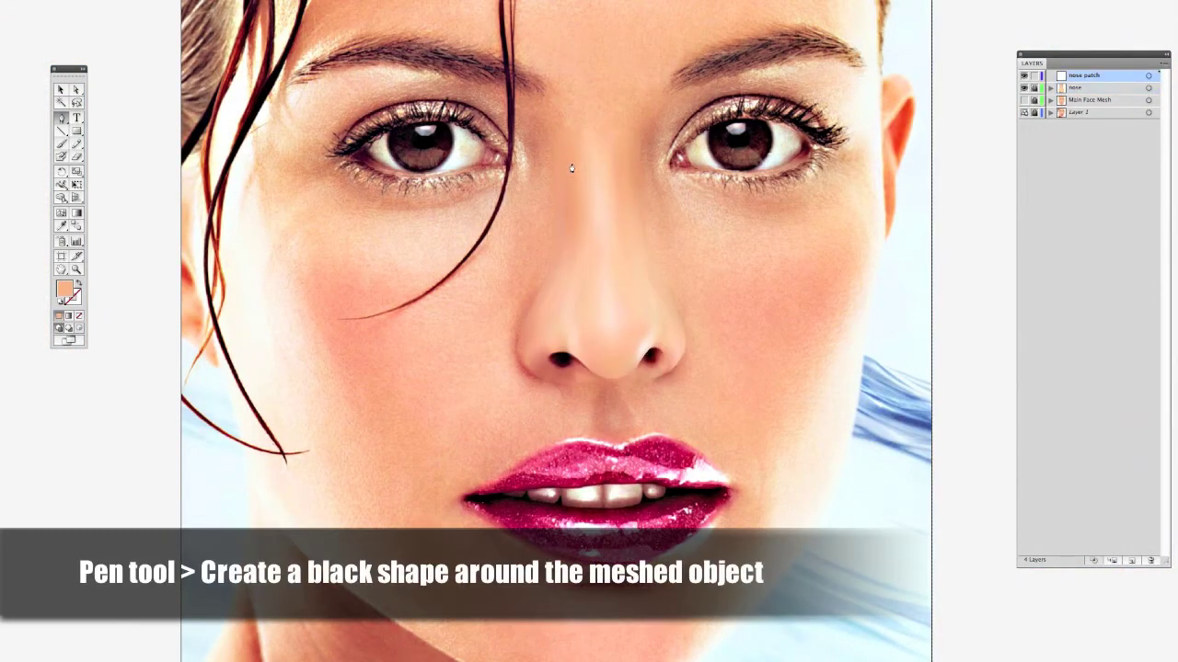
pyautogui.click(571, 162)
pyautogui.click(627, 162)
pyautogui.moveTo(656, 300); pyautogui.dragTo(676, 322)
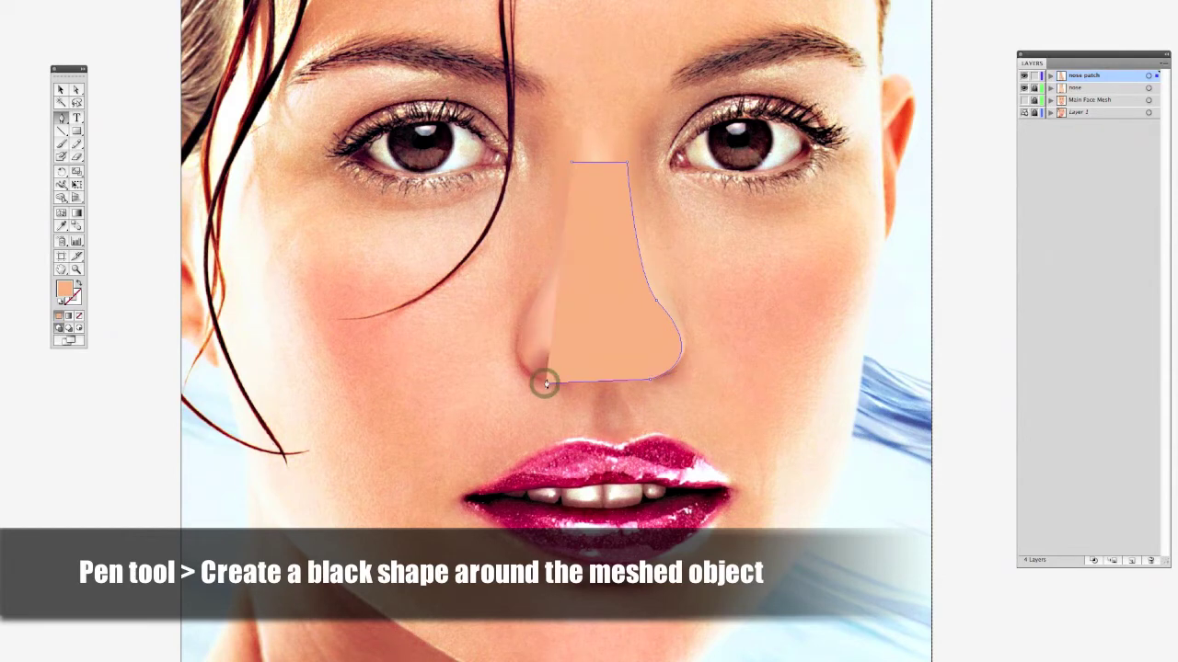
pyautogui.click(557, 385)
pyautogui.moveTo(530, 311); pyautogui.dragTo(558, 254)
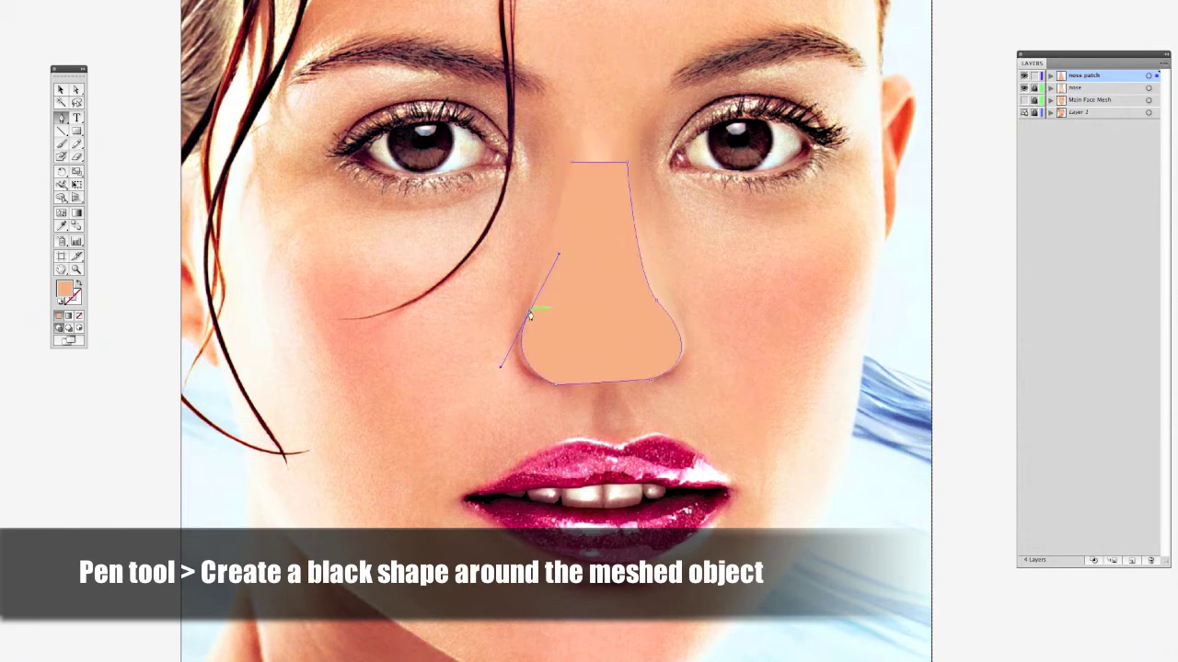
# Show the nose and patch as outlines, and close the patch path up the left side of the nose bridge
pyautogui.click(529, 311)
pyautogui.click(207, 0)
pyautogui.click(221, 0)
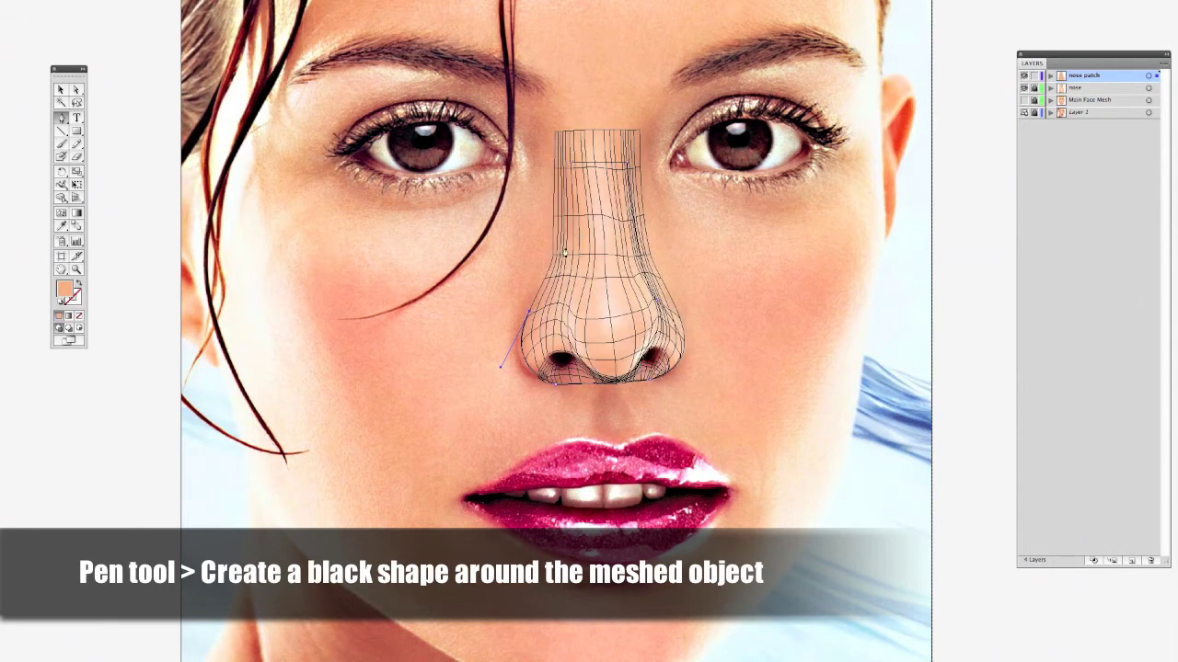
pyautogui.moveTo(561, 256); pyautogui.dragTo(567, 228)
pyautogui.click(562, 255)
pyautogui.click(570, 165)
# Move the patch's anchor point above the left nostril slightly inward to fit inside the nose mesh
pyautogui.click(77, 91)
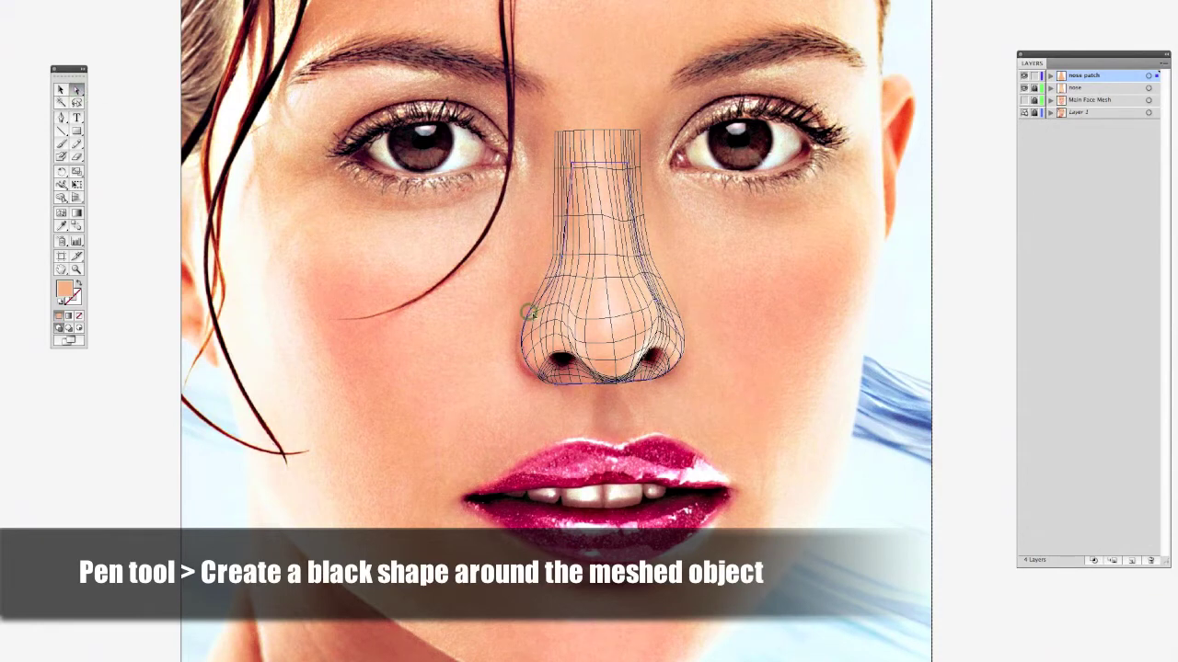
pyautogui.click(528, 312)
pyautogui.moveTo(527, 311); pyautogui.dragTo(538, 315)
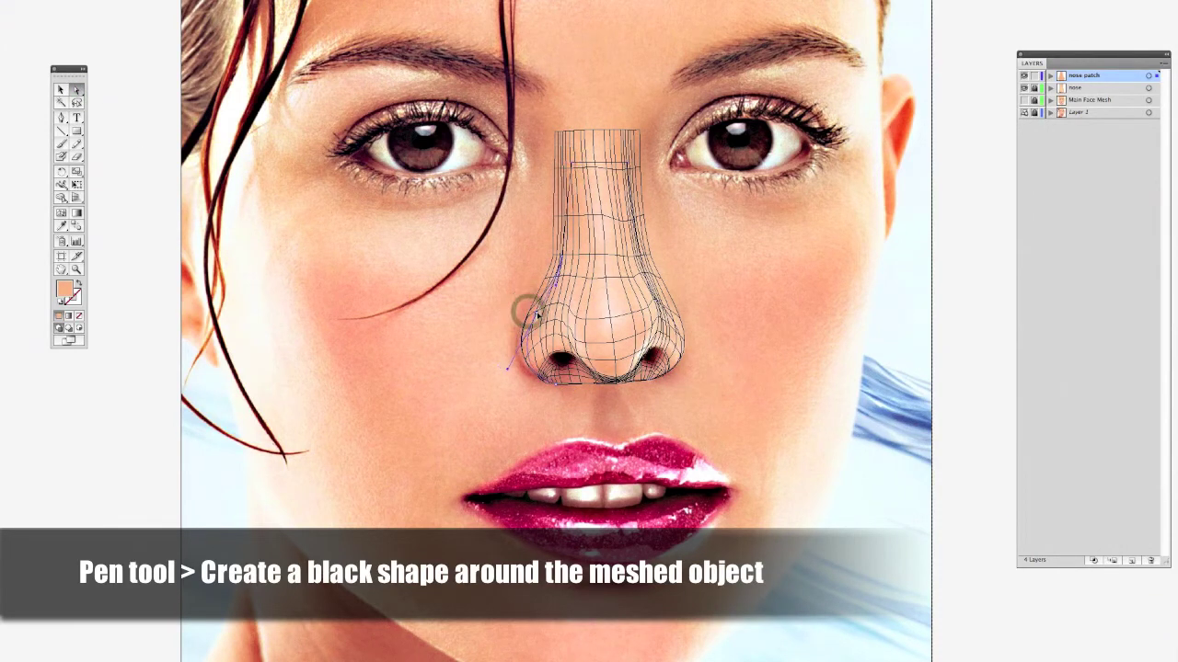
# Fill the nose patch shape with black
pyautogui.doubleClick(66, 291)
pyautogui.click(690, 279)
pyautogui.click(833, 126)
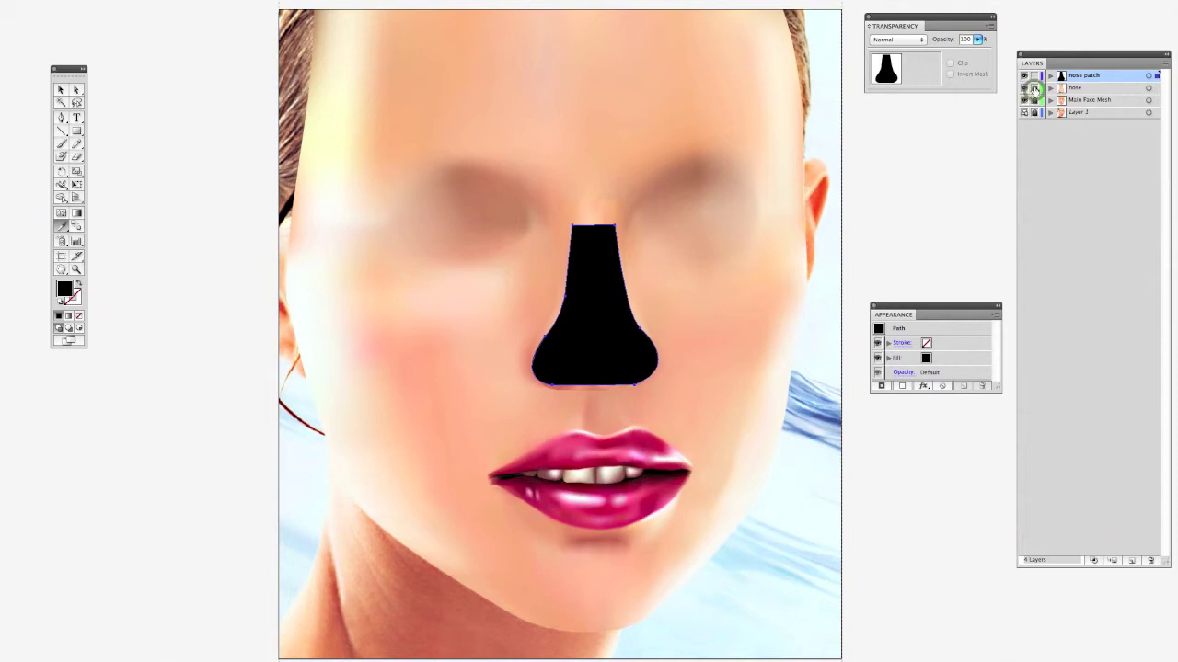
# Unlock the nose layer and apply a 3-pixel Gaussian Blur to the black nose patch
pyautogui.click(1034, 90)
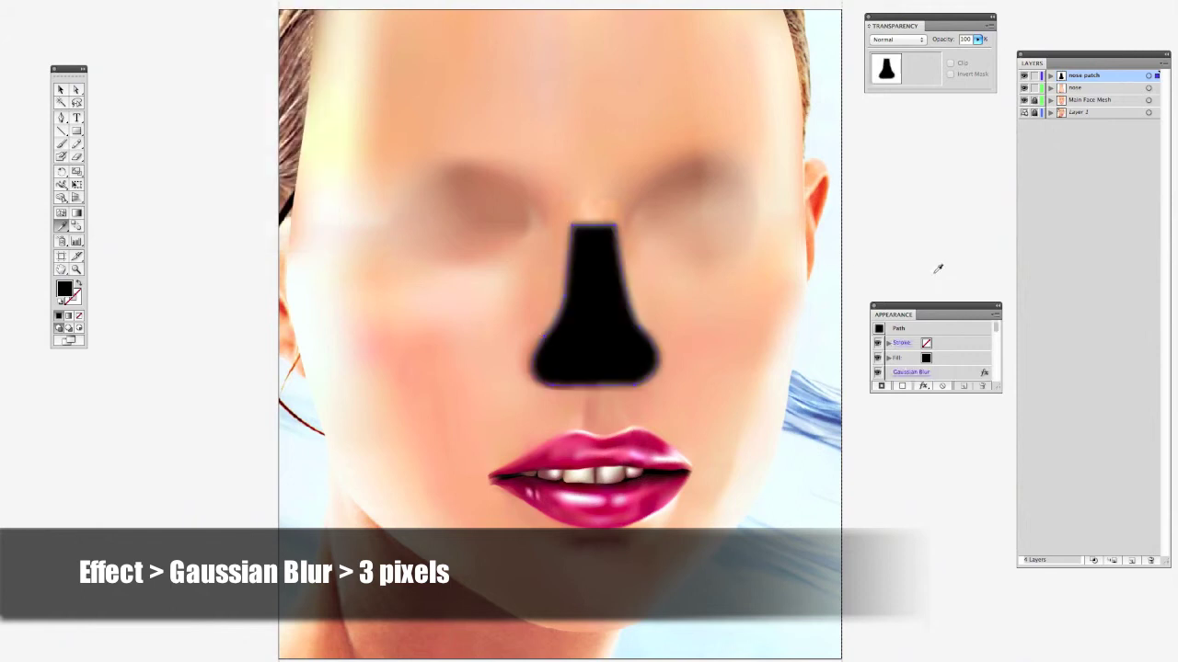
pyautogui.click(1088, 88)
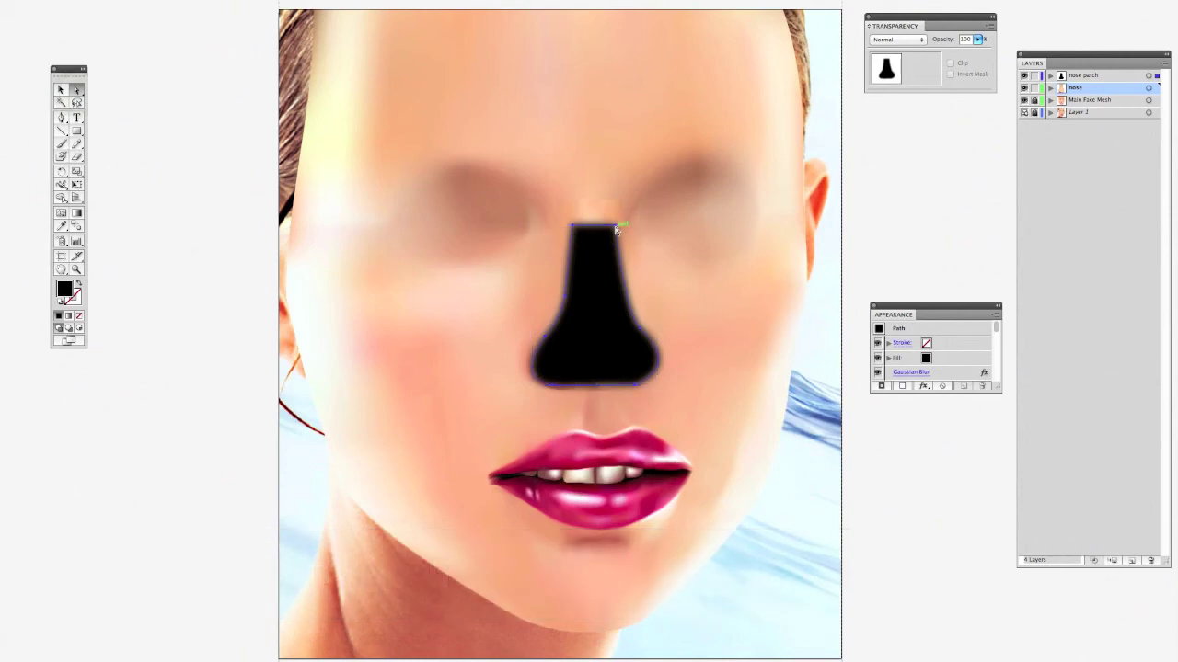
# Raise the two upper corner points of the nose patch to extend it slightly further up the bridge
pyautogui.click(616, 228)
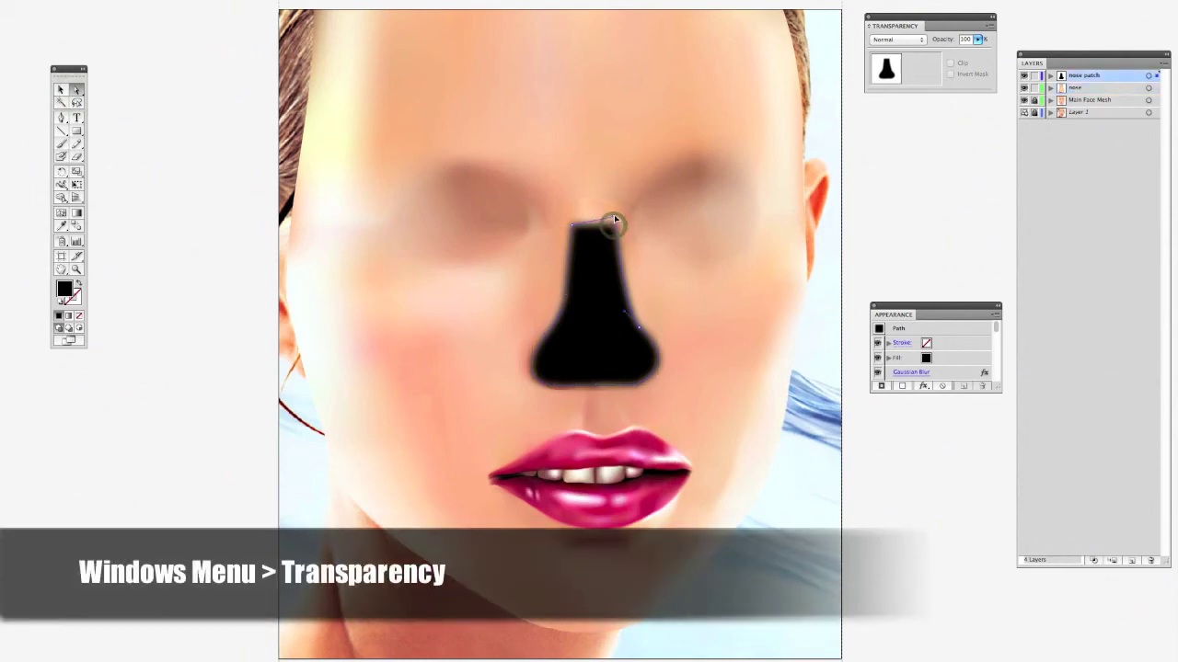
pyautogui.moveTo(614, 218); pyautogui.dragTo(613, 217)
pyautogui.moveTo(573, 230)
pyautogui.mouseDown()
pyautogui.moveTo(573, 214)
pyautogui.moveTo(586, 225)
pyautogui.mouseUp()
pyautogui.moveTo(572, 225); pyautogui.dragTo(572, 214)
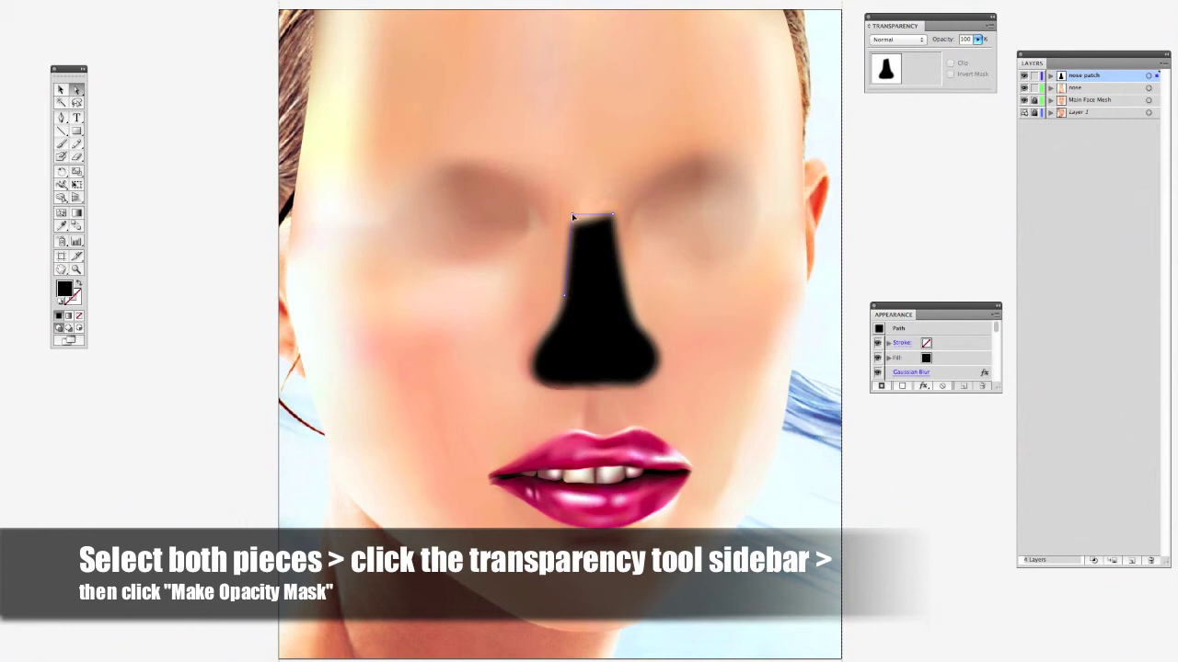
pyautogui.keyDown('shift'); pyautogui.click(600, 219); pyautogui.keyUp('shift')
# Select the black patch together with the nose mesh and make an opacity mask from them
pyautogui.click(60, 91)
pyautogui.click(718, 292)
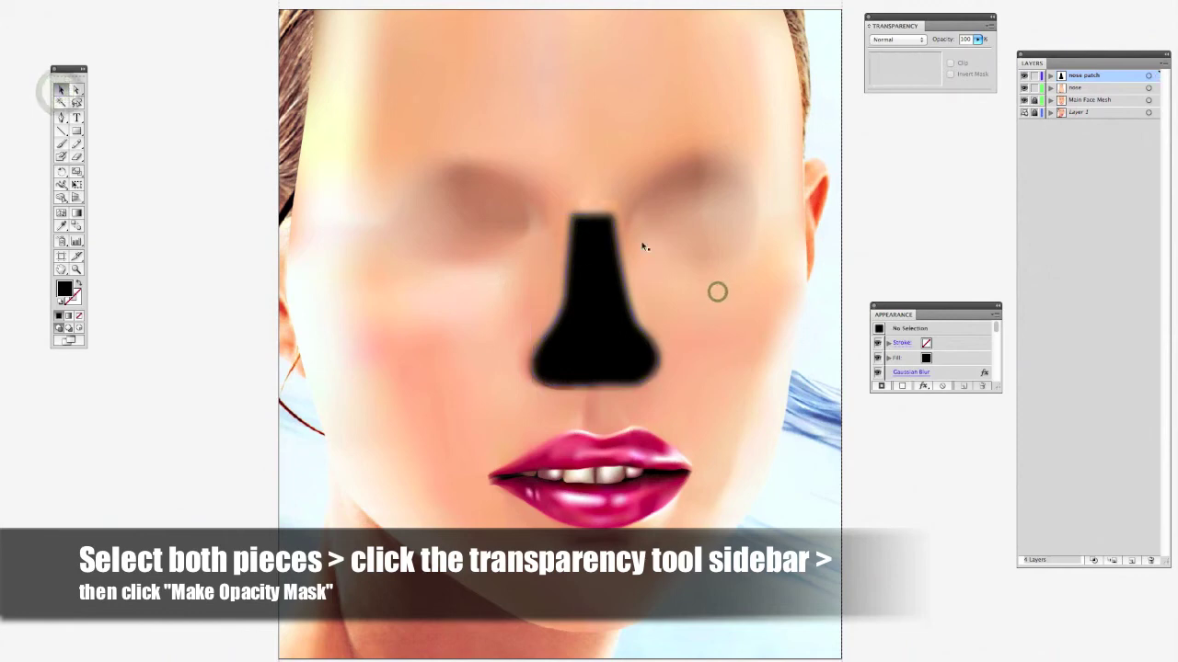
pyautogui.click(600, 206)
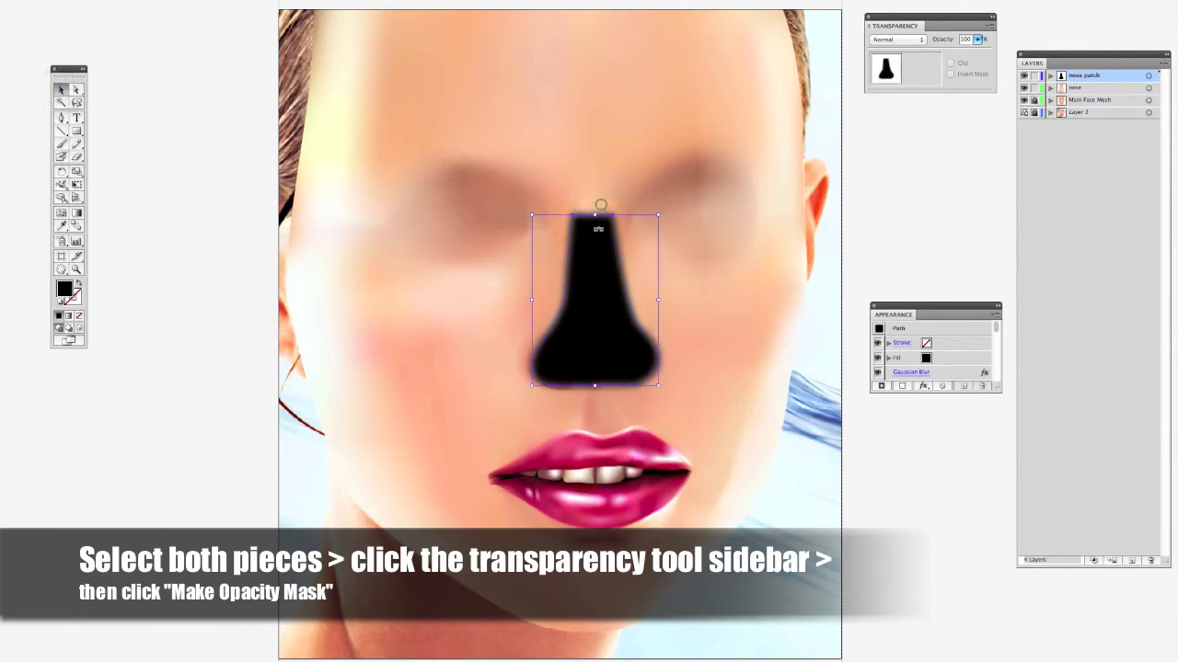
pyautogui.keyDown('shift'); pyautogui.click(599, 204); pyautogui.keyUp('shift')
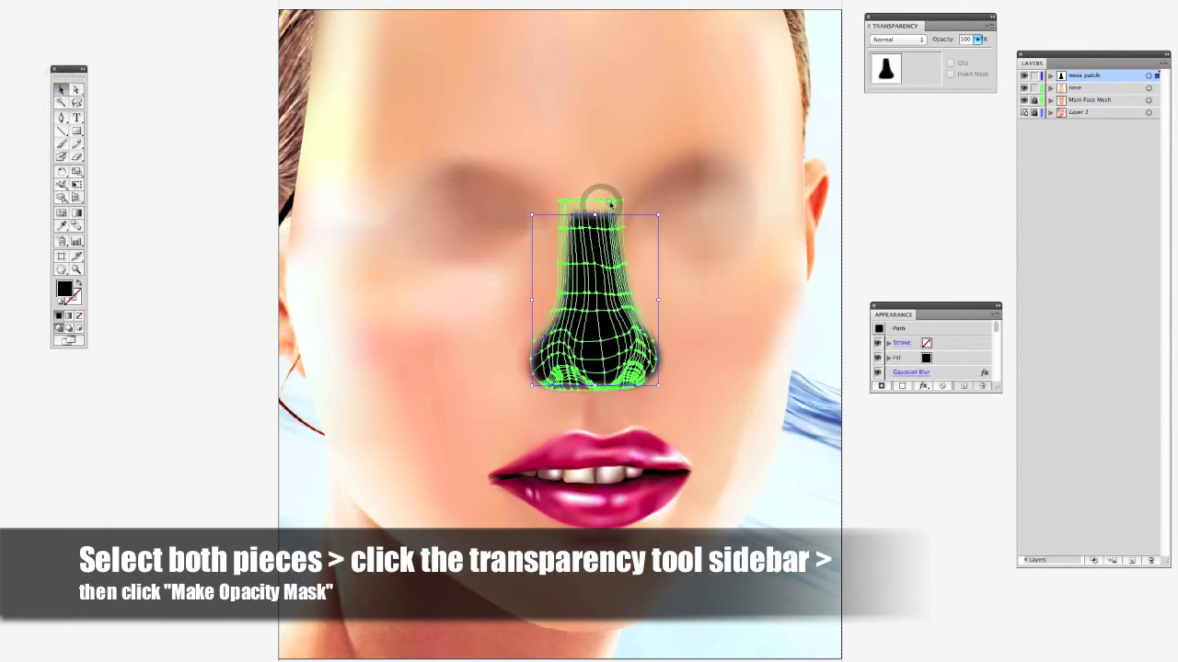
pyautogui.click(991, 23)
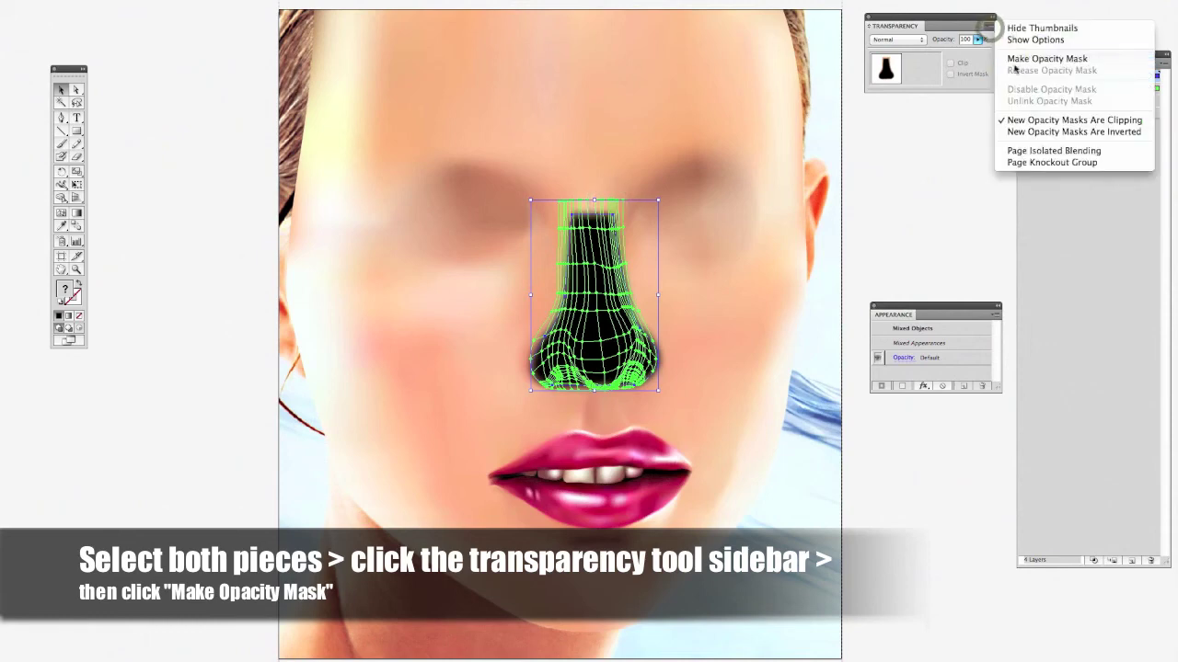
pyautogui.click(1021, 59)
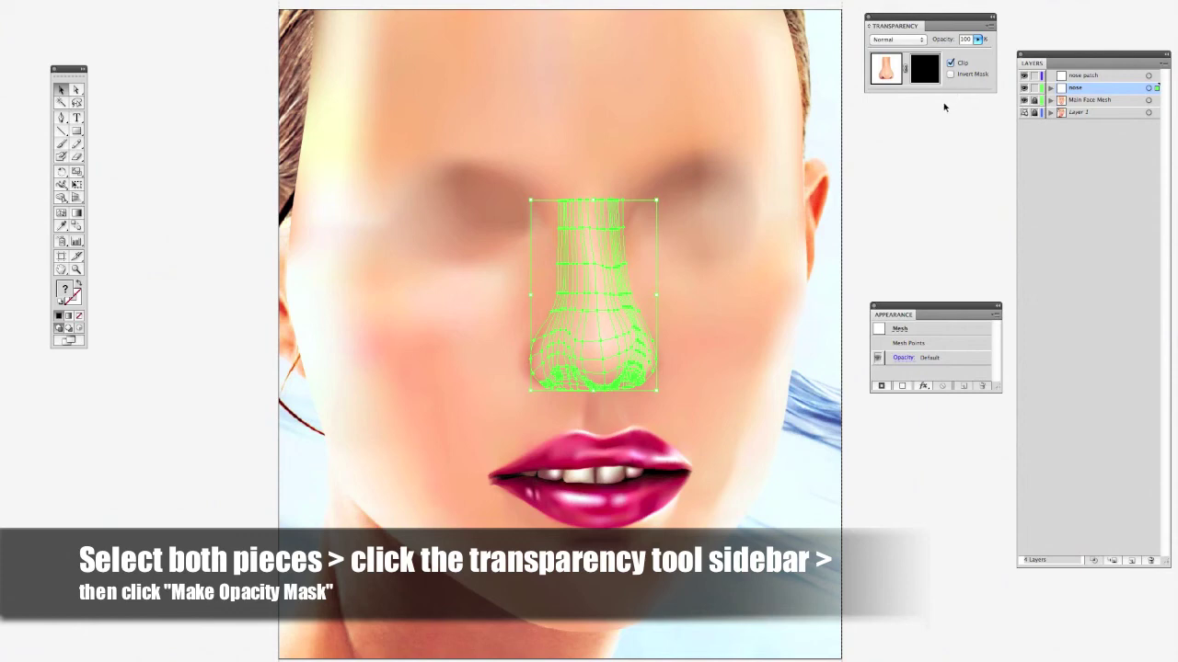
pyautogui.click(933, 182)
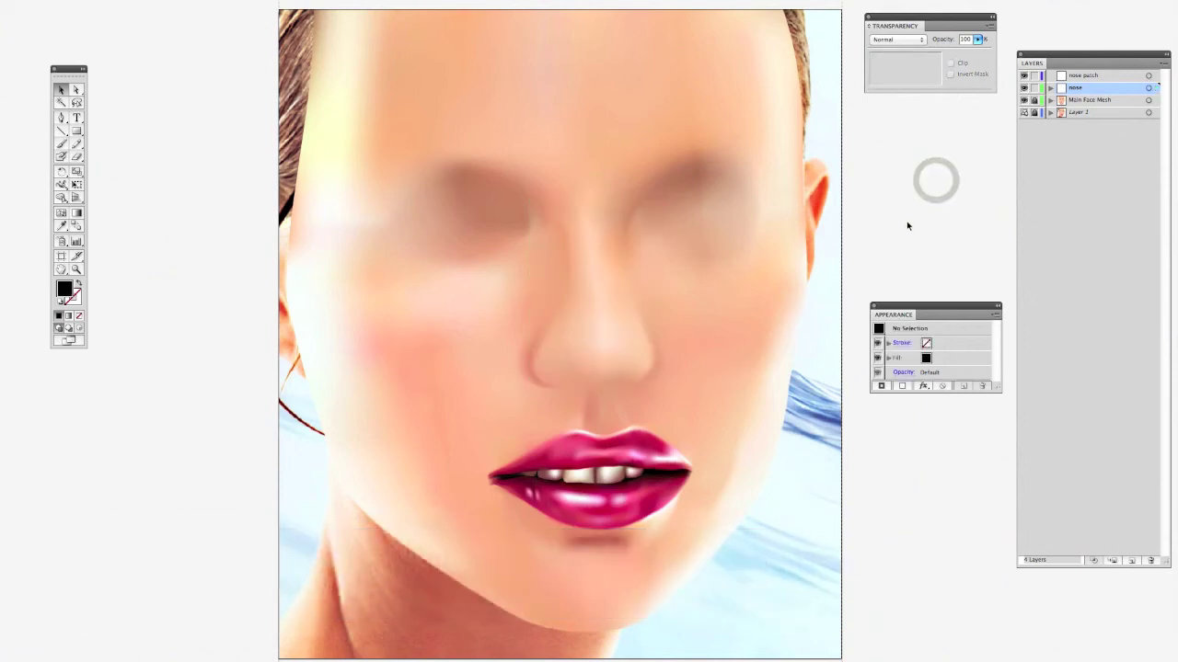
# Invert the opacity mask on the nose mesh
pyautogui.click(592, 327)
pyautogui.click(591, 327)
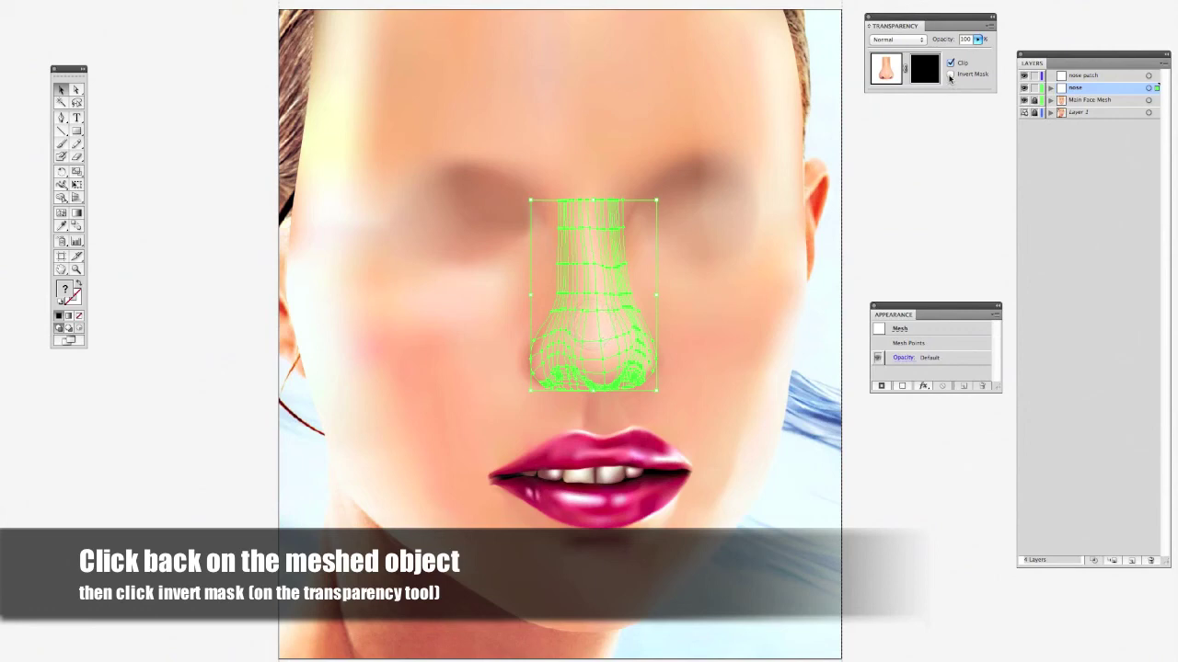
pyautogui.click(951, 75)
pyautogui.click(920, 188)
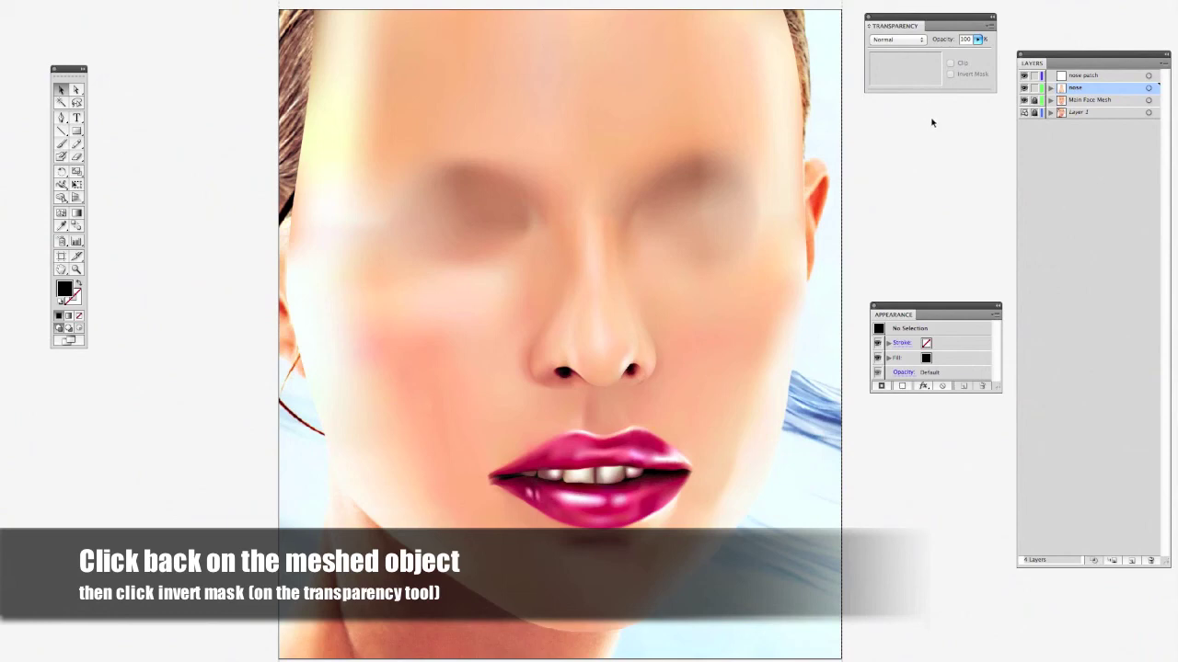
# Try turning off clipping for the nose mesh's opacity mask
pyautogui.click(604, 313)
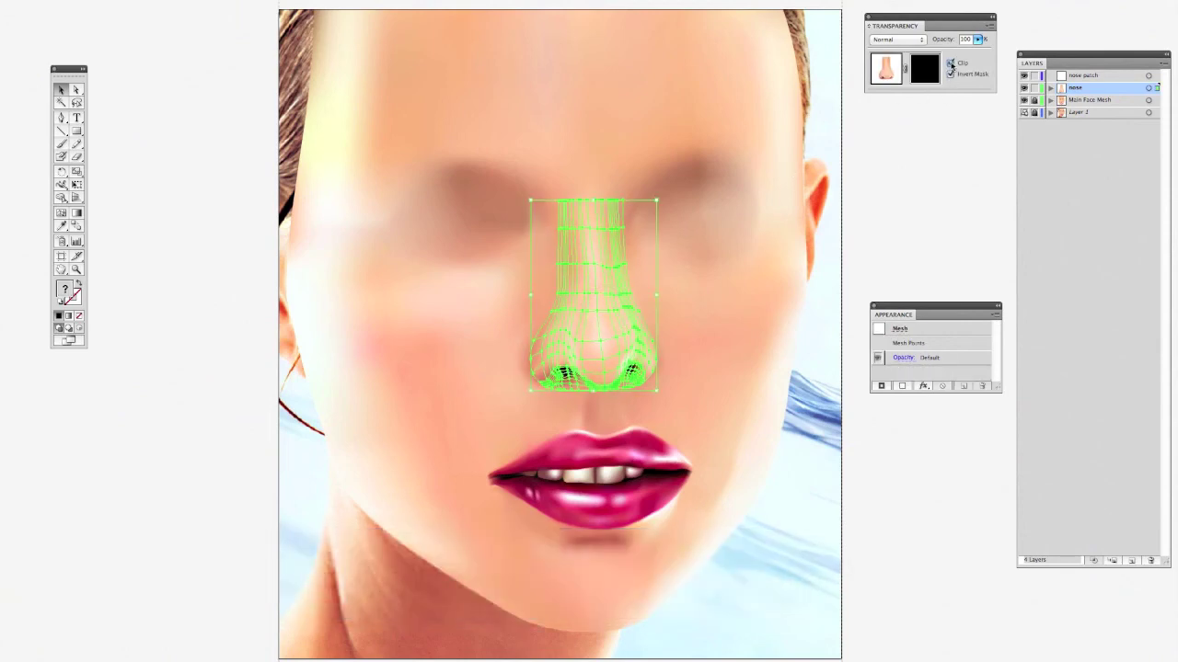
pyautogui.click(949, 63)
pyautogui.click(937, 147)
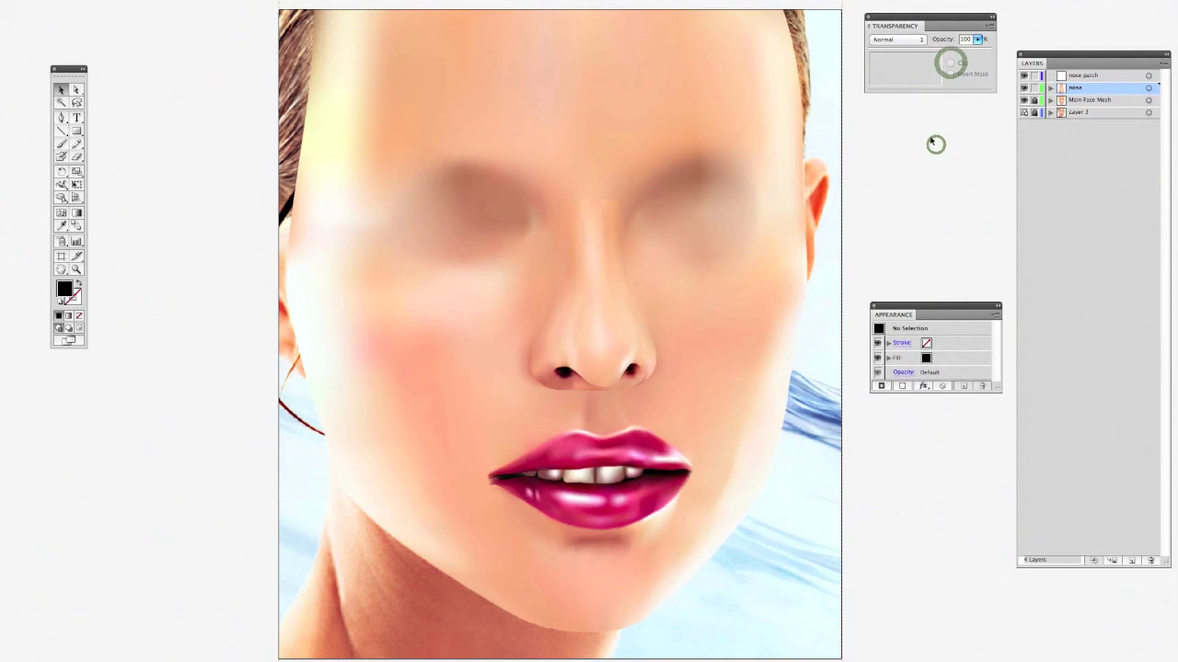
# Enter the nose mesh's opacity mask and examine the path it contains
pyautogui.click(598, 290)
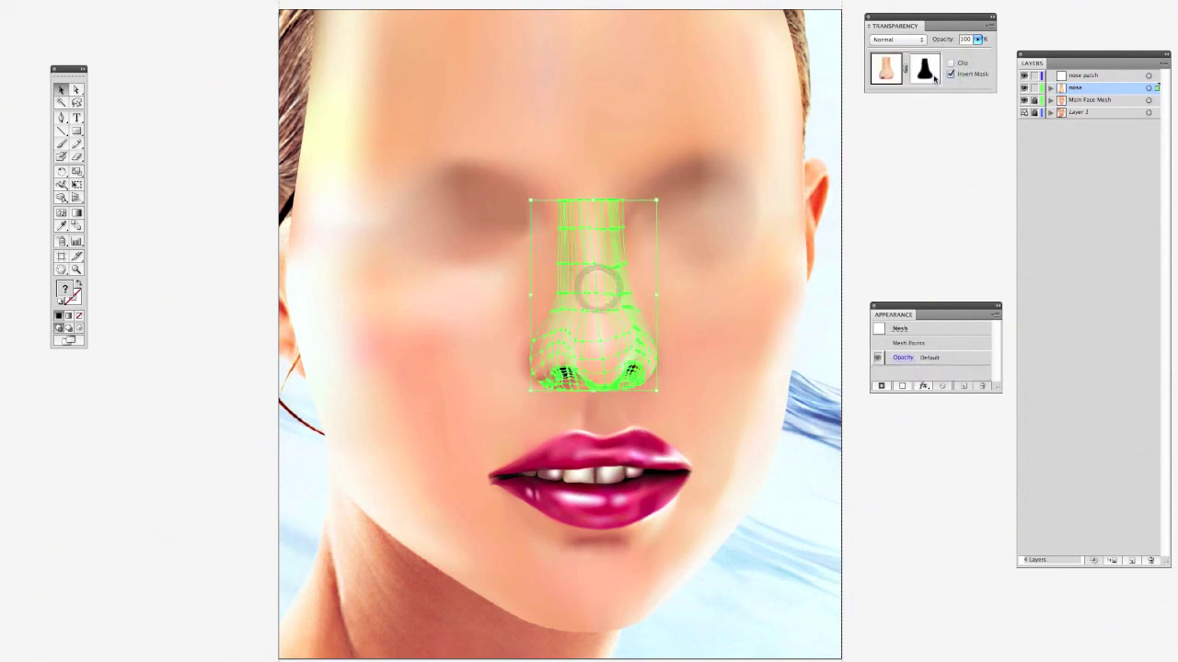
pyautogui.click(925, 76)
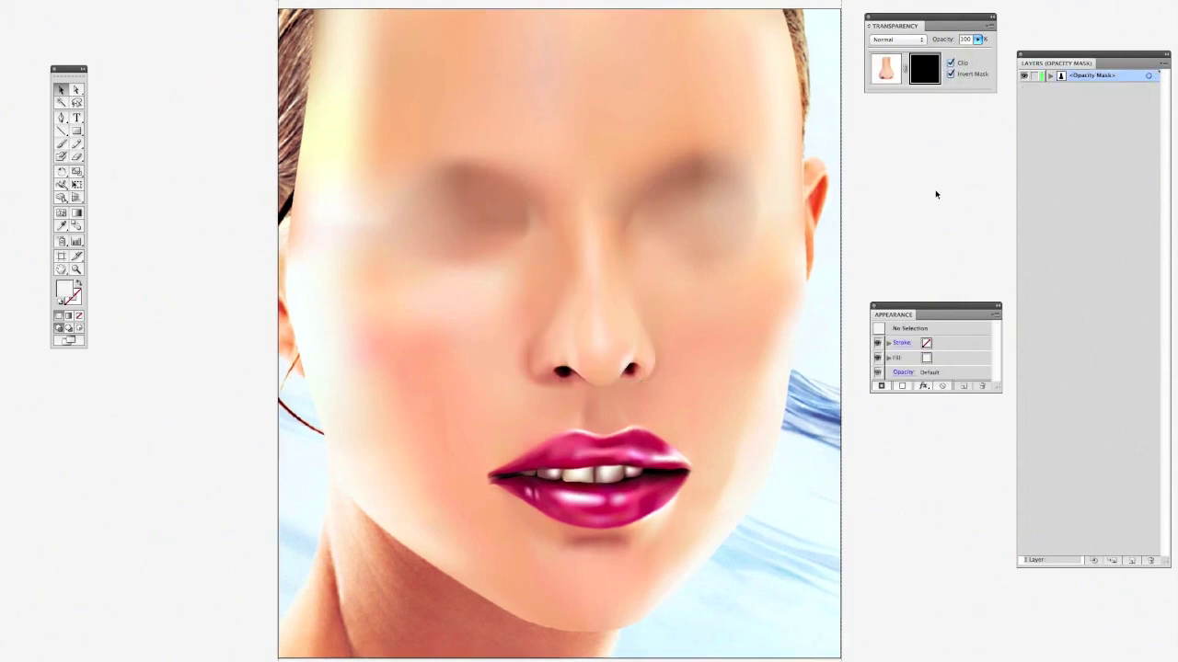
pyautogui.click(1050, 77)
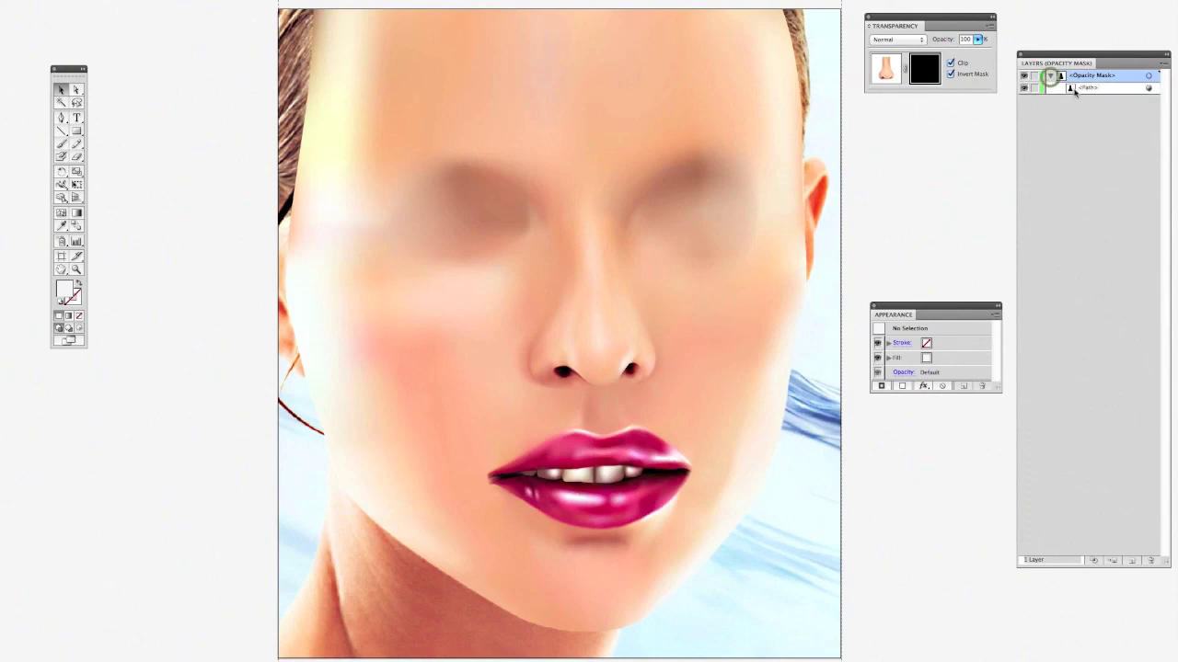
pyautogui.click(1092, 89)
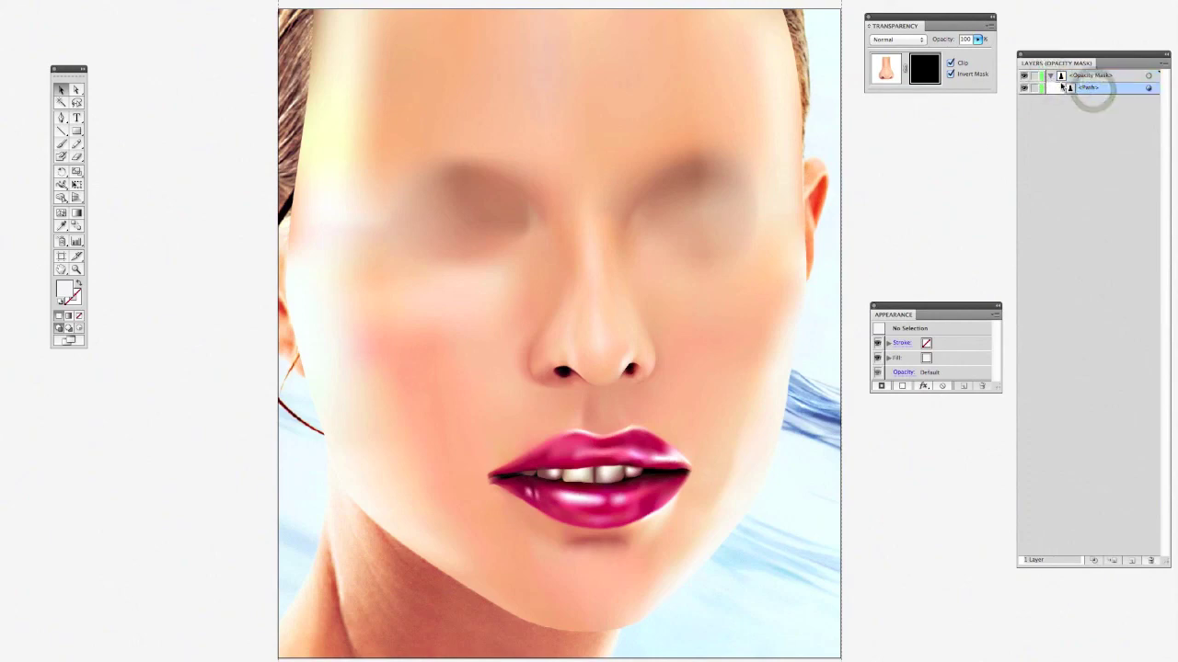
pyautogui.click(1050, 76)
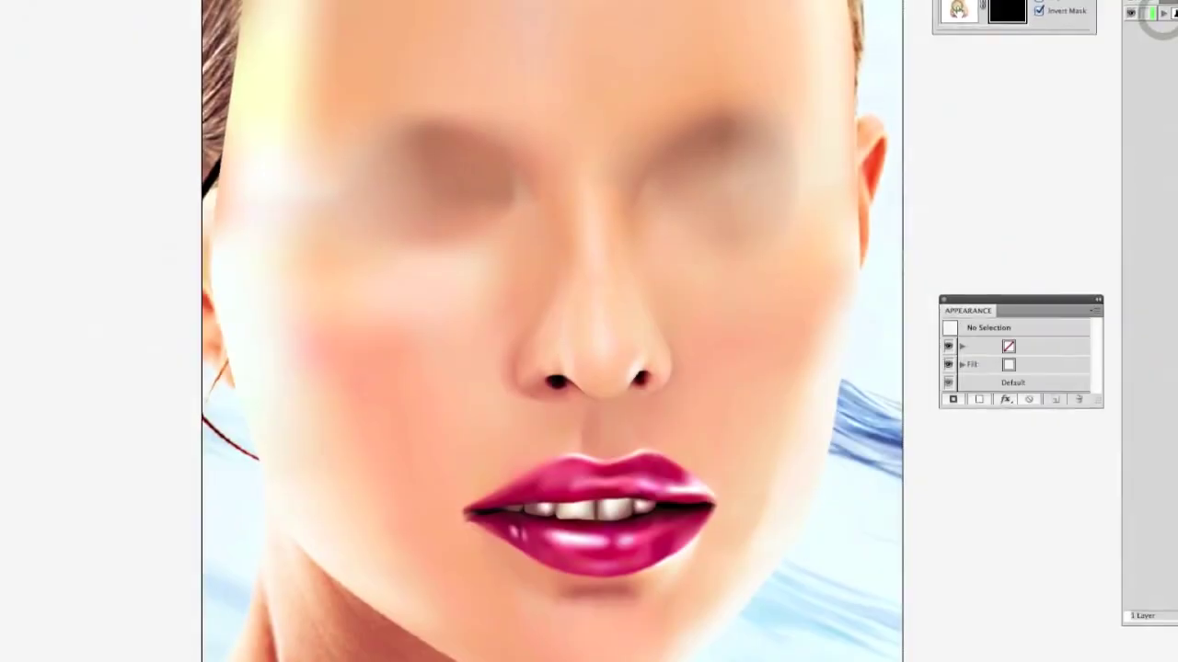